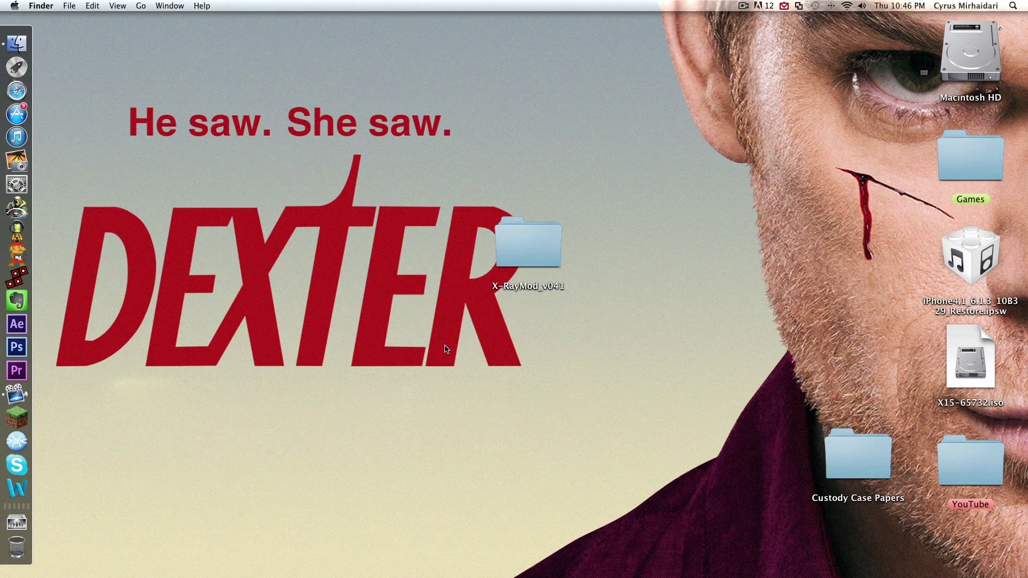
{"action": "mouse_move", "coordinate": [514, 242]}
{"action": "left_mouse_down"}
{"action": "mouse_move", "coordinate": [482, 225]}
{"action": "mouse_move", "coordinate": [456, 227]}
{"action": "mouse_move", "coordinate": [517, 237]}
{"action": "left_mouse_up"}
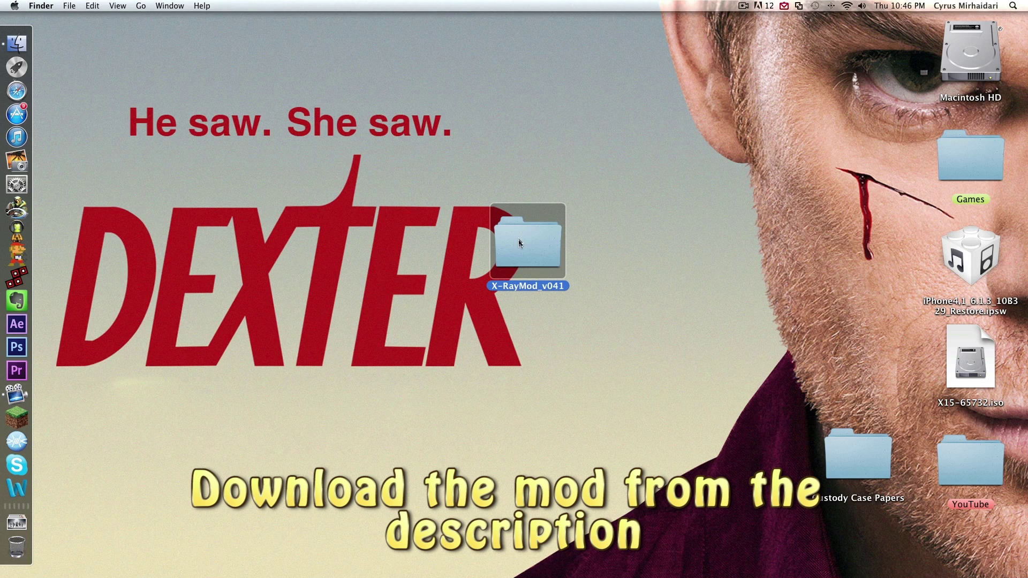
{"action": "left_click", "coordinate": [541, 355]}
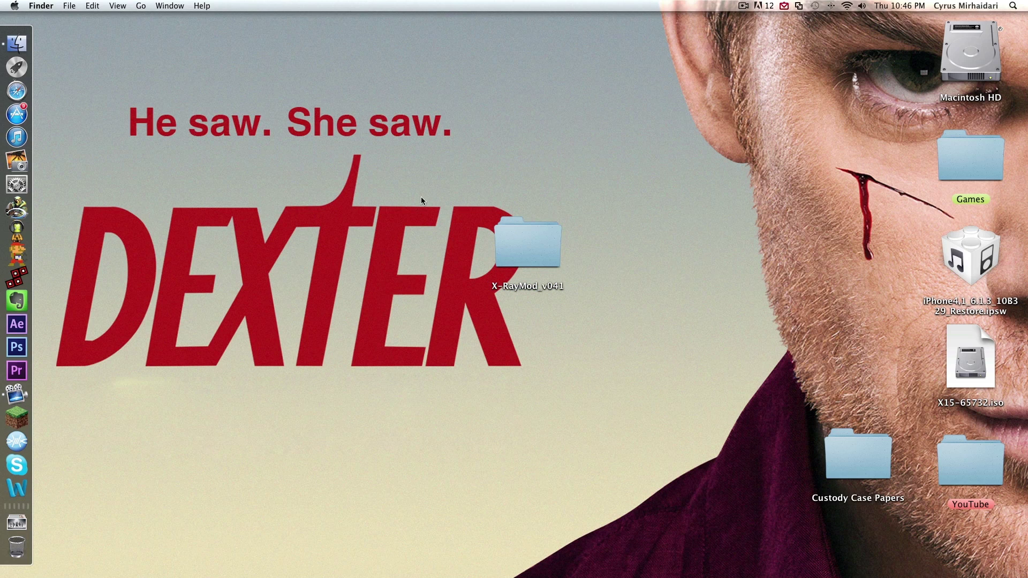
Step: Go to the folder ~/library/application support/minecraft and reposition its window on the desktop
{"action": "left_click", "coordinate": [159, 7]}
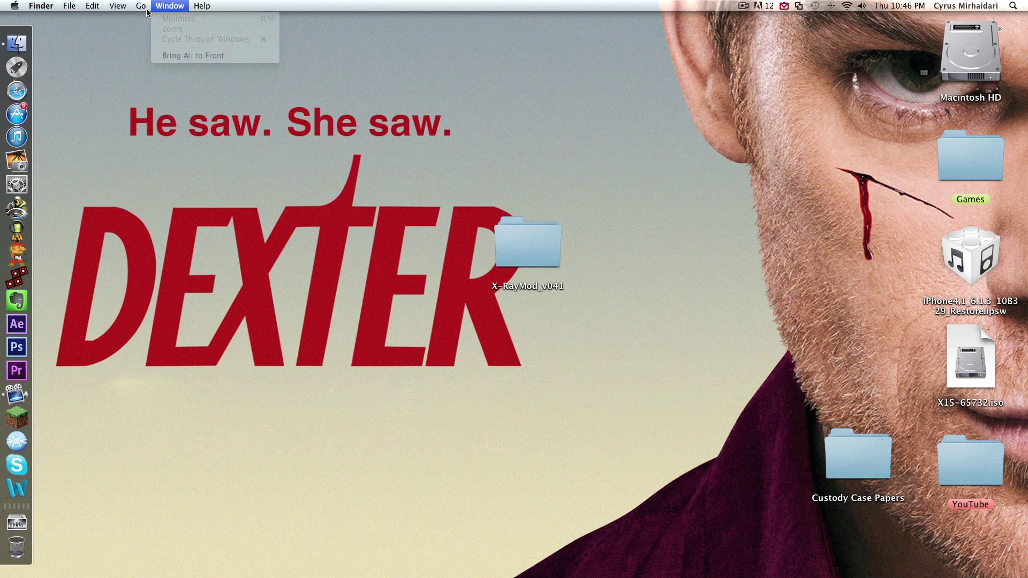
{"action": "mouse_move", "coordinate": [143, 7]}
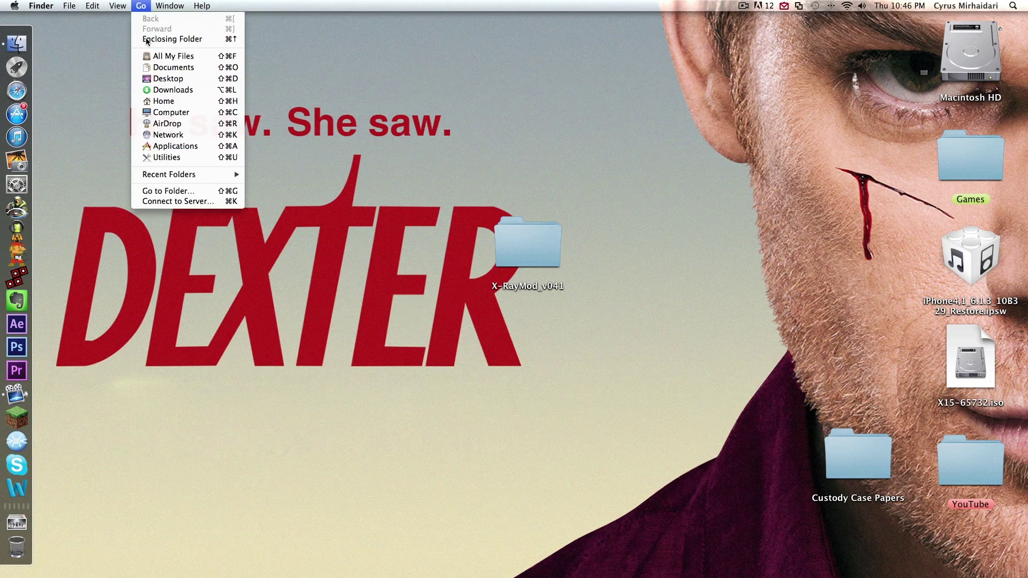
{"action": "left_click", "coordinate": [181, 193]}
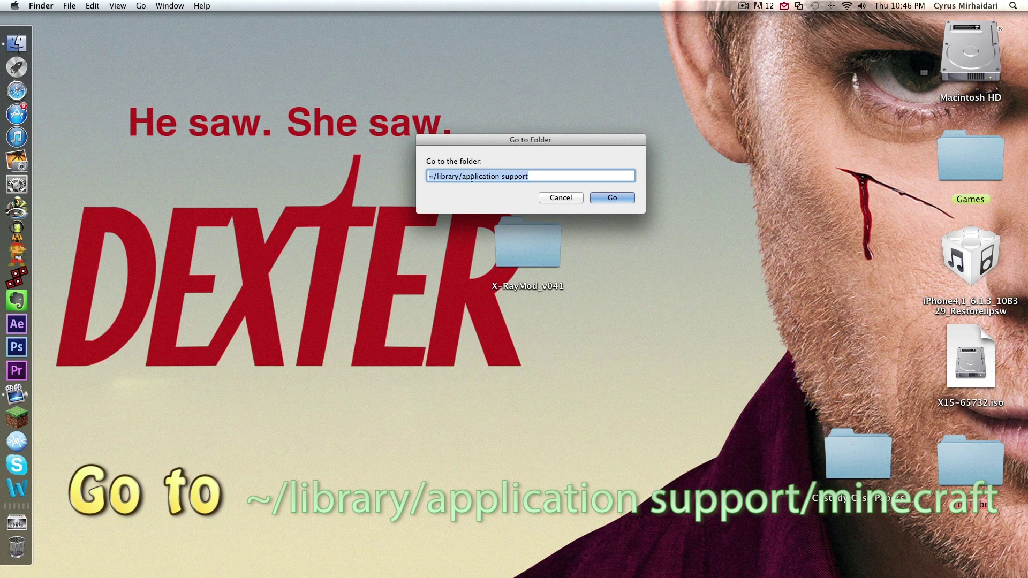
{"action": "left_click", "coordinate": [535, 177]}
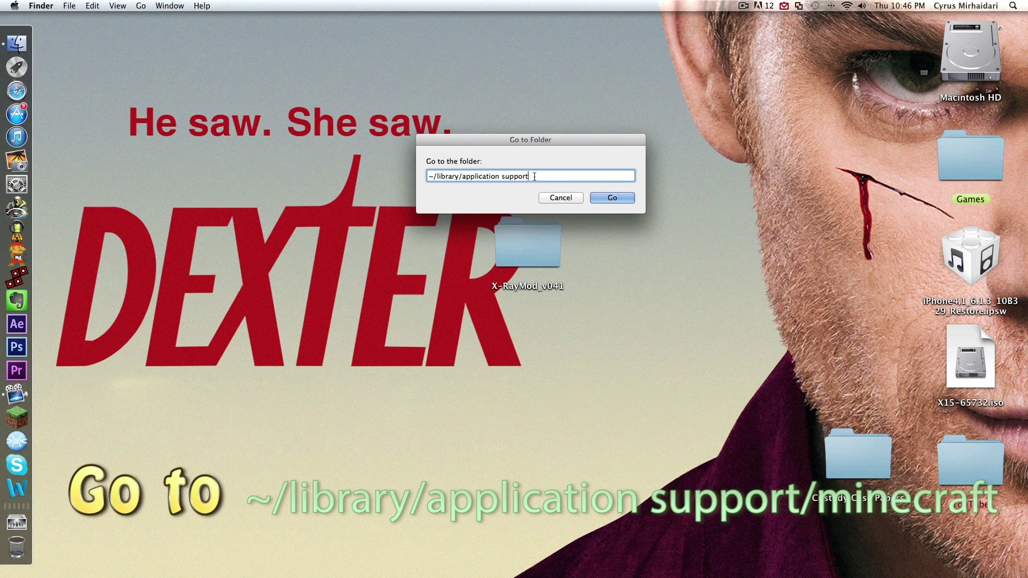
{"action": "type", "text": "/minecraft"}
{"action": "key", "text": "Return"}
{"action": "left_click_drag", "start_coordinate": [591, 292], "coordinate": [443, 179]}
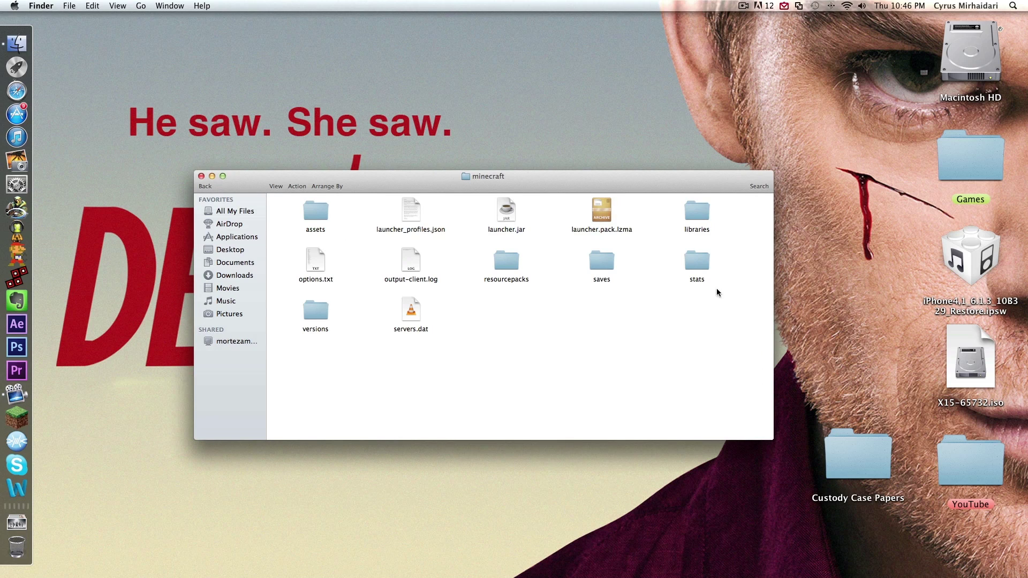
Step: Open the versions folder, duplicate the 1.6.1 folder and place the copy beside the tiger folder
{"action": "left_click", "coordinate": [323, 321]}
{"action": "double_click", "coordinate": [323, 320]}
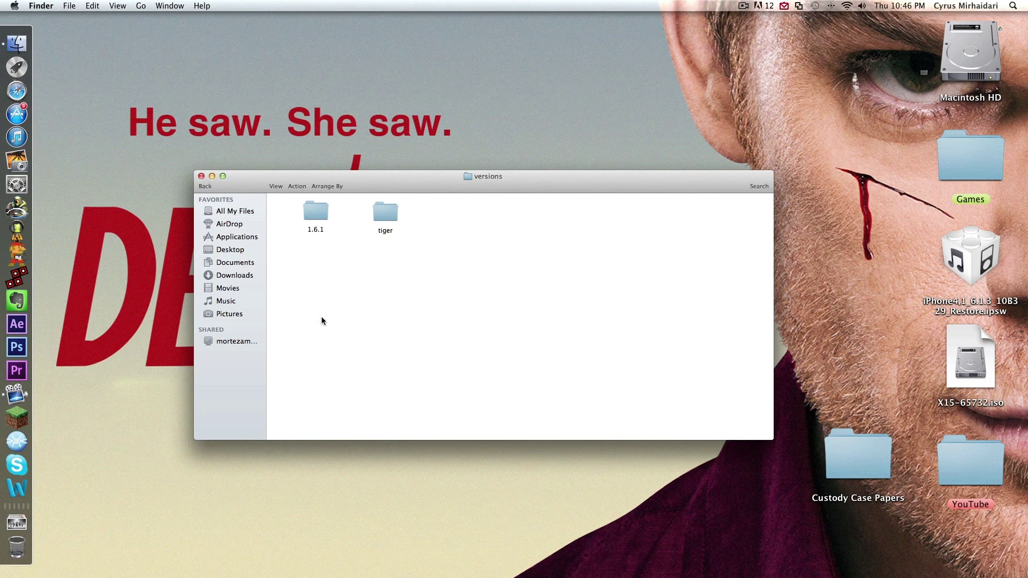
{"action": "right_click", "coordinate": [322, 208]}
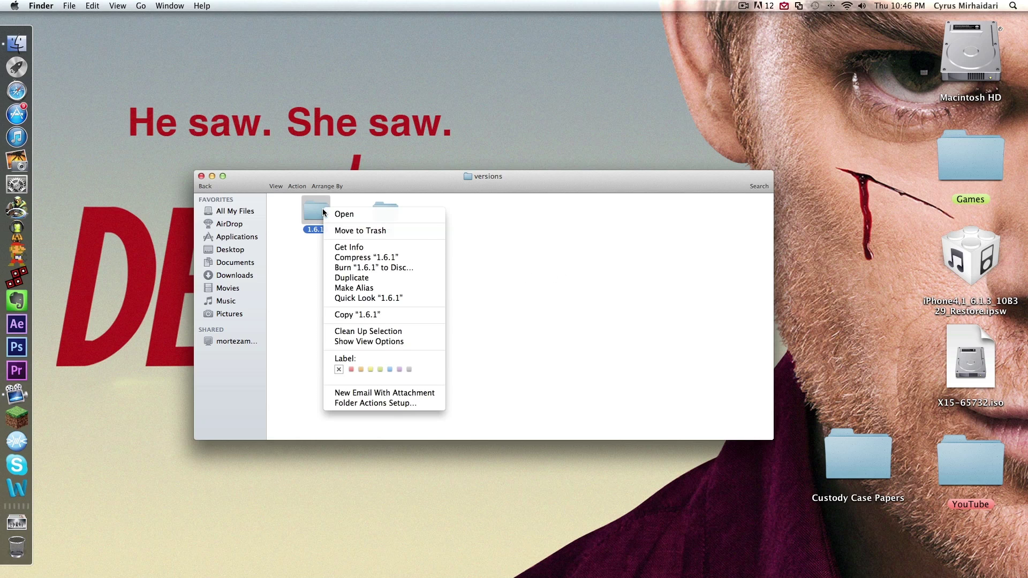
{"action": "left_click", "coordinate": [356, 278]}
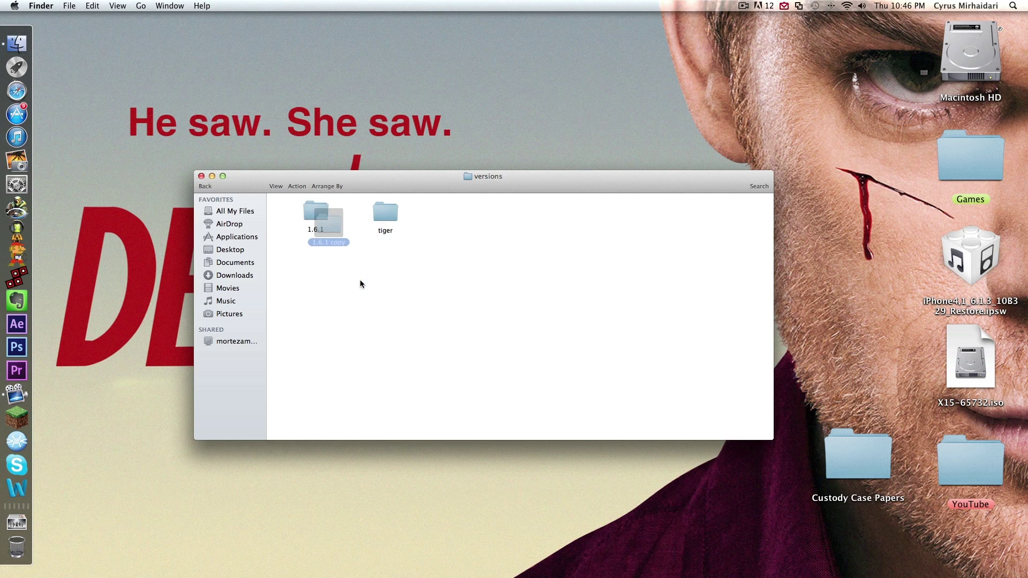
{"action": "left_click_drag", "start_coordinate": [333, 229], "coordinate": [470, 218]}
{"action": "left_click", "coordinate": [459, 266]}
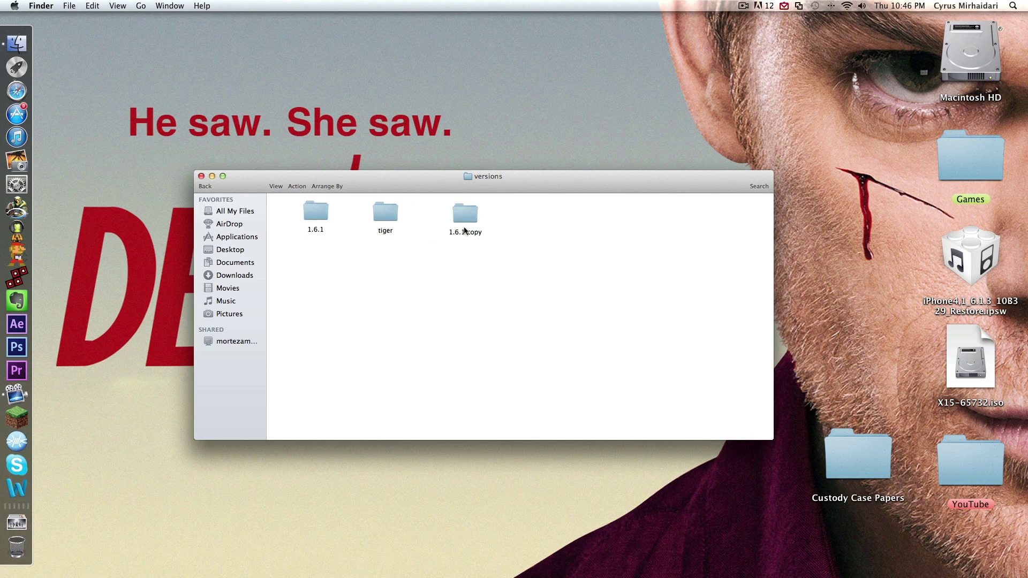
Step: Rename the copied 1.6.1 folder as RedBaronXray
{"action": "left_click", "coordinate": [468, 236]}
{"action": "key", "text": "BackSpace"}
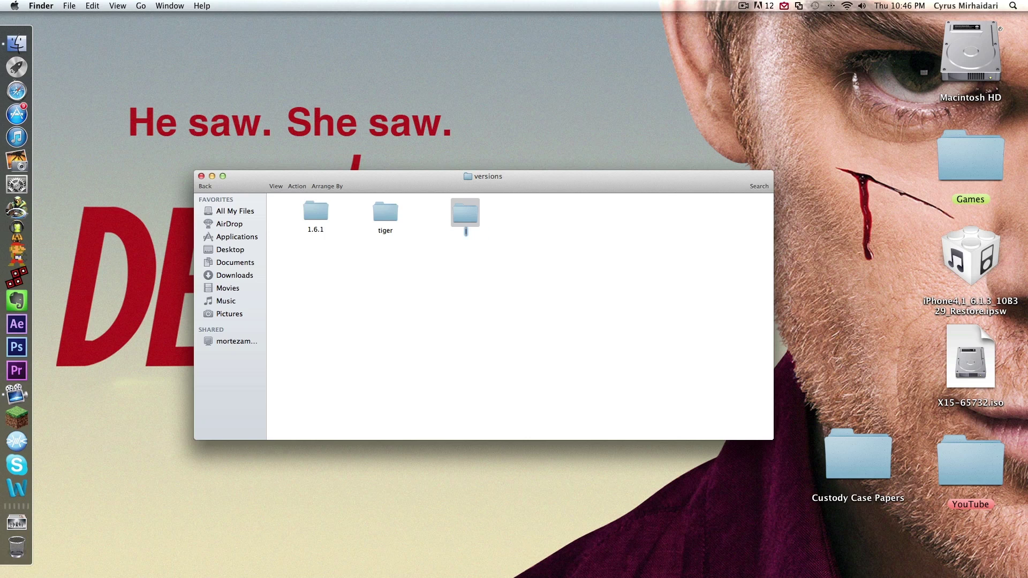
{"action": "type", "text": "RedBAronXr"}
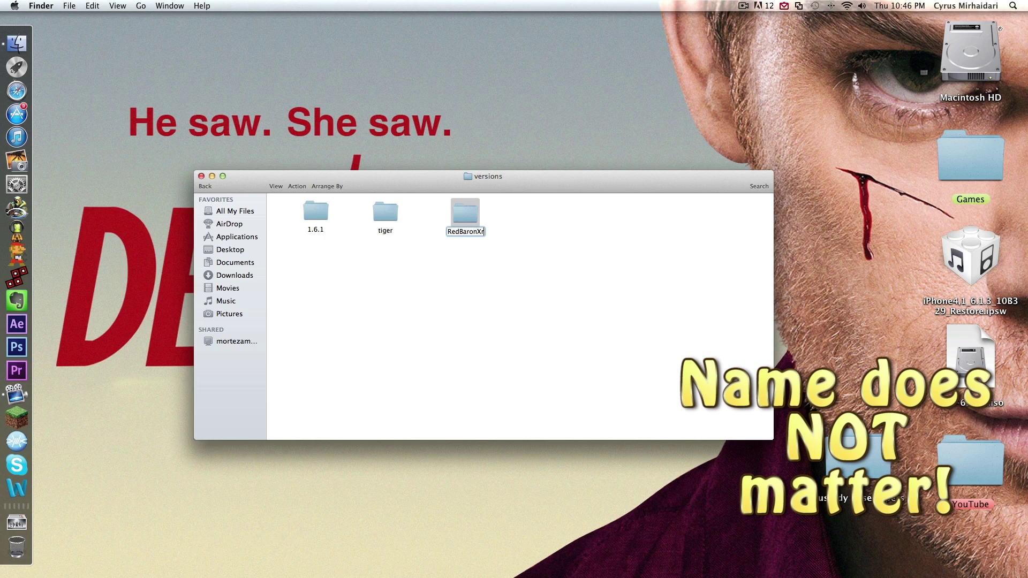
{"action": "type", "text": "ay"}
{"action": "key", "text": "Return"}
Step: Open the RedBaronXray folder and rename 1.6.1.jar as RedBaronXray.jar
{"action": "double_click", "coordinate": [471, 214]}
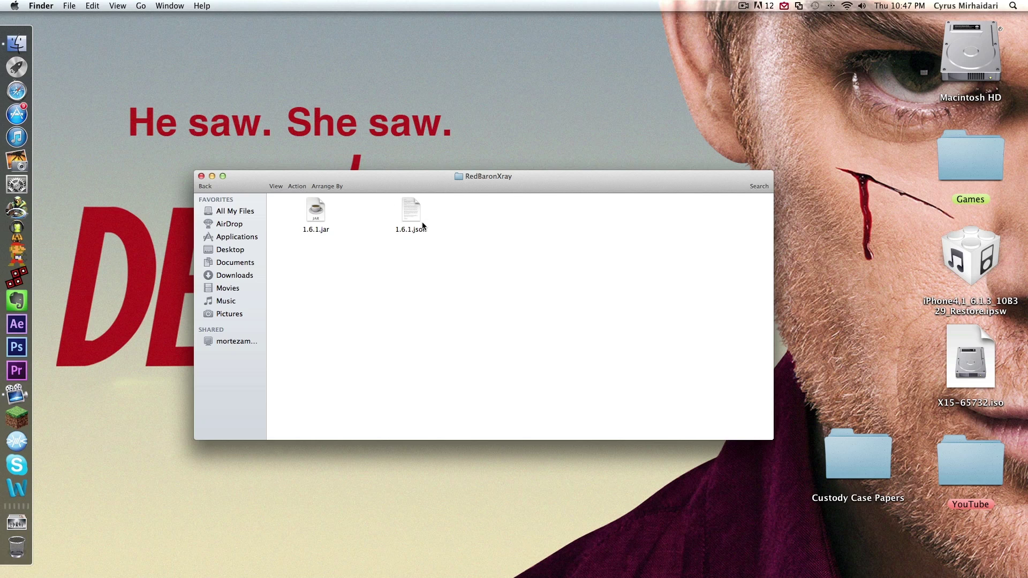
{"action": "left_click", "coordinate": [309, 230]}
{"action": "left_click", "coordinate": [310, 230]}
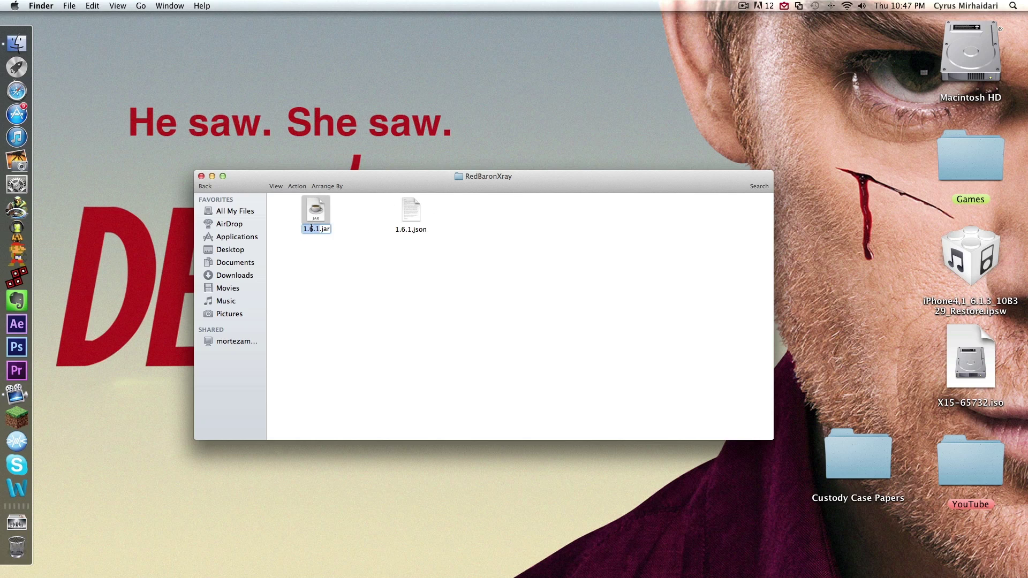
{"action": "type", "text": "RedBAron"}
{"action": "key", "text": "BackSpace"}
{"action": "key", "text": "BackSpace"}
{"action": "key", "text": "BackSpace"}
{"action": "key", "text": "BackSpace"}
{"action": "type", "text": "aronXray"}
{"action": "key", "text": "Return"}
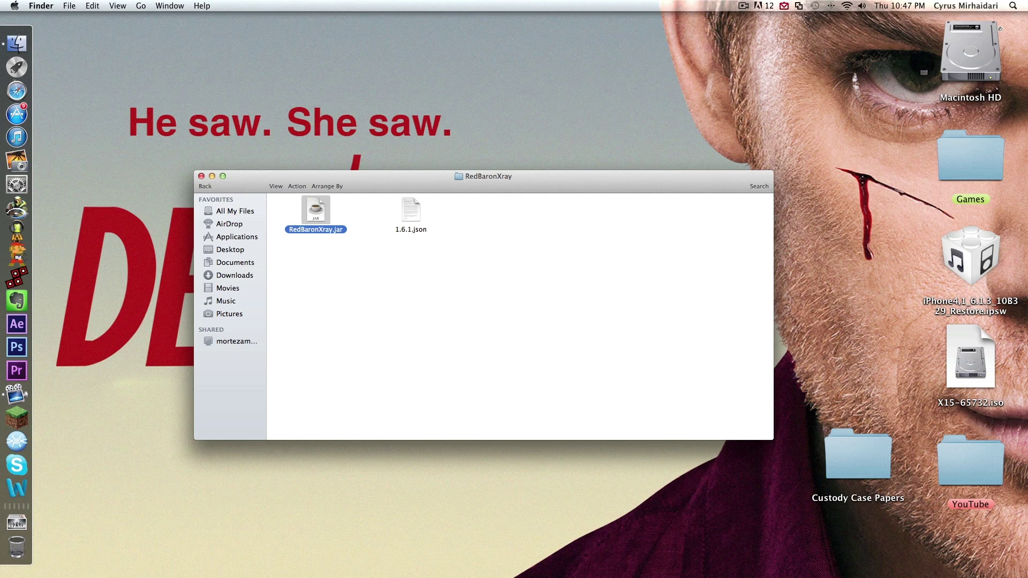
Step: Rename 1.6.1.json as RedBaronXray.json
{"action": "left_click", "coordinate": [410, 228]}
{"action": "key", "text": "Return"}
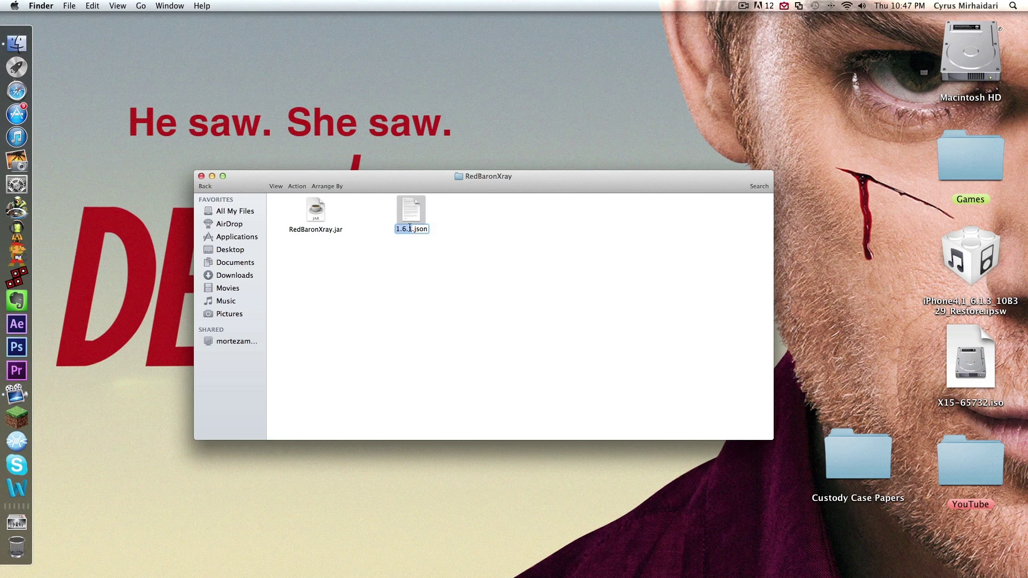
{"action": "type", "text": "RedBaronXray"}
{"action": "key", "text": "Return"}
{"action": "left_click", "coordinate": [546, 231]}
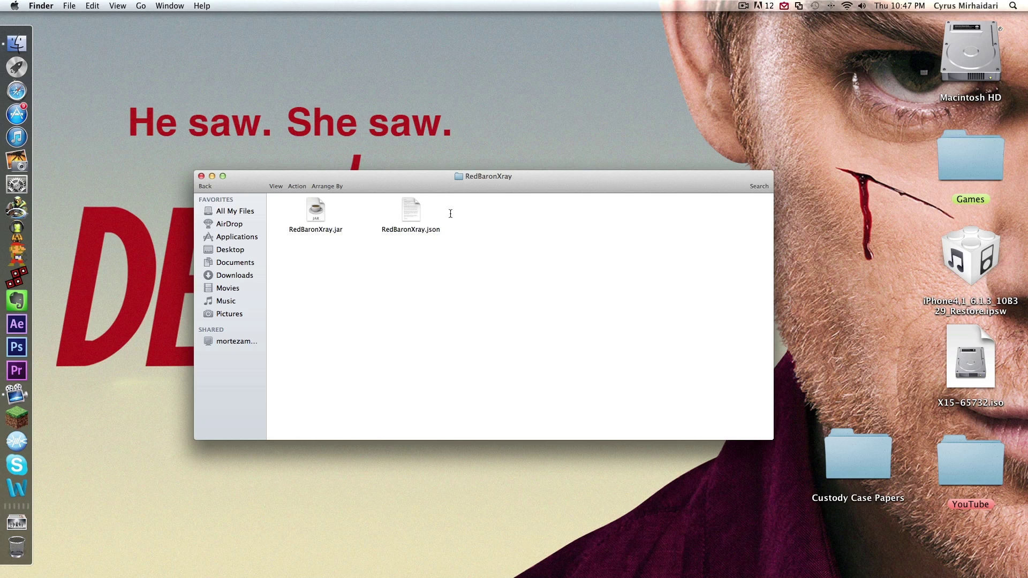
Step: Open RedBaronXray.json in TextEdit, set its "id" value to RedBaronXray, then save and close the file
{"action": "double_click", "coordinate": [409, 208]}
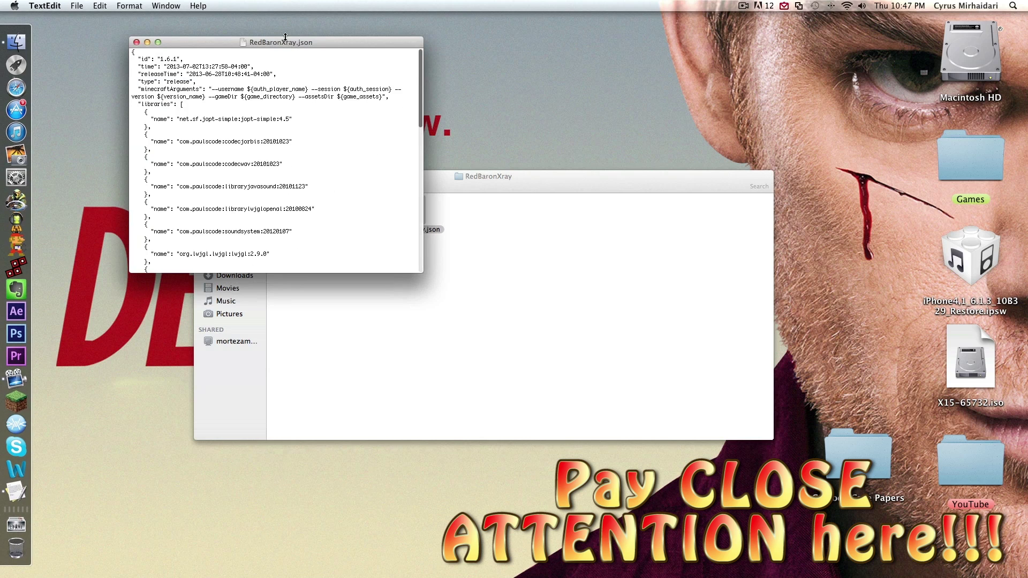
{"action": "left_click_drag", "start_coordinate": [286, 39], "coordinate": [638, 169]}
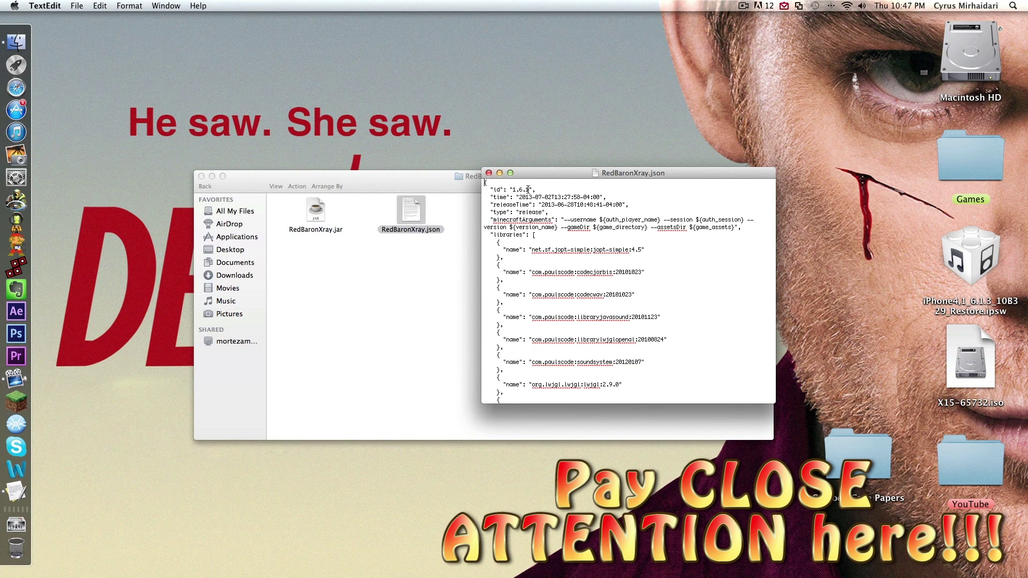
{"action": "left_click", "coordinate": [528, 189]}
{"action": "key", "text": "BackSpace"}
{"action": "key", "text": "BackSpace"}
{"action": "key", "text": "BackSpace"}
{"action": "type", "text": "RedBaronXray"}
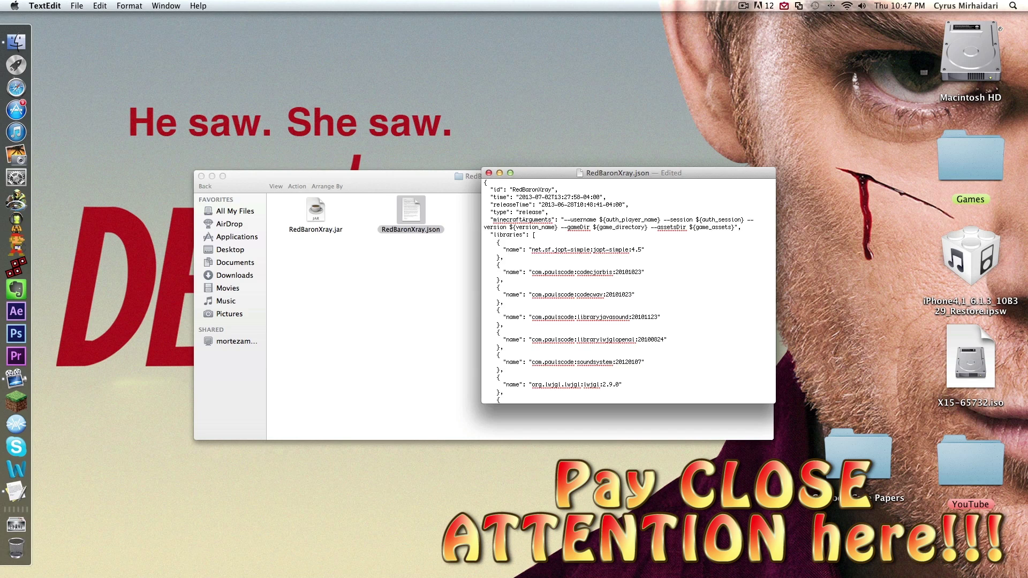
{"action": "key", "text": "super+s"}
{"action": "left_click", "coordinate": [488, 173]}
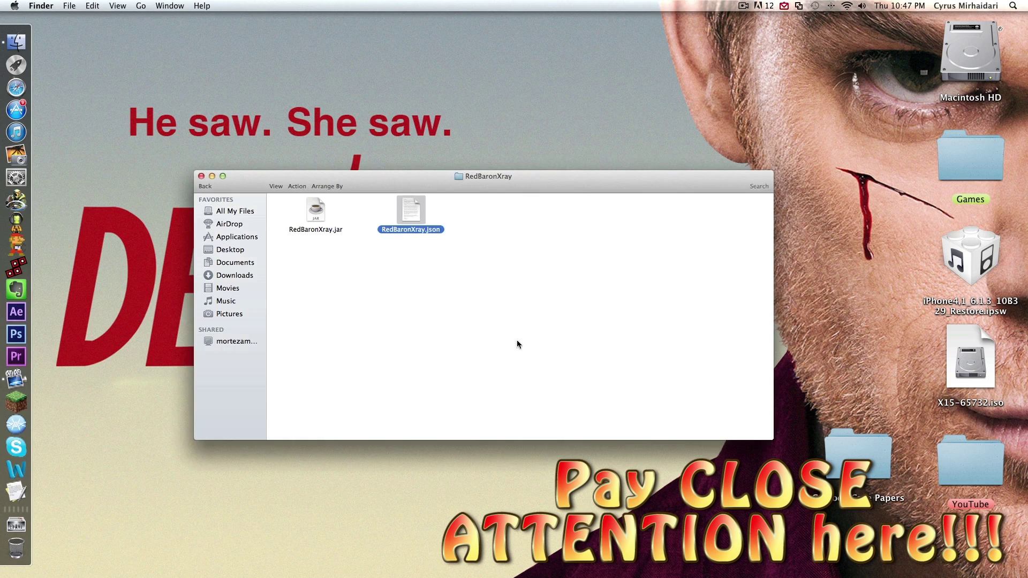
Step: Extract RedBaronXray.jar with The Unarchiver and move the original jar file to the Trash
{"action": "right_click", "coordinate": [315, 220]}
{"action": "mouse_move", "coordinate": [337, 224]}
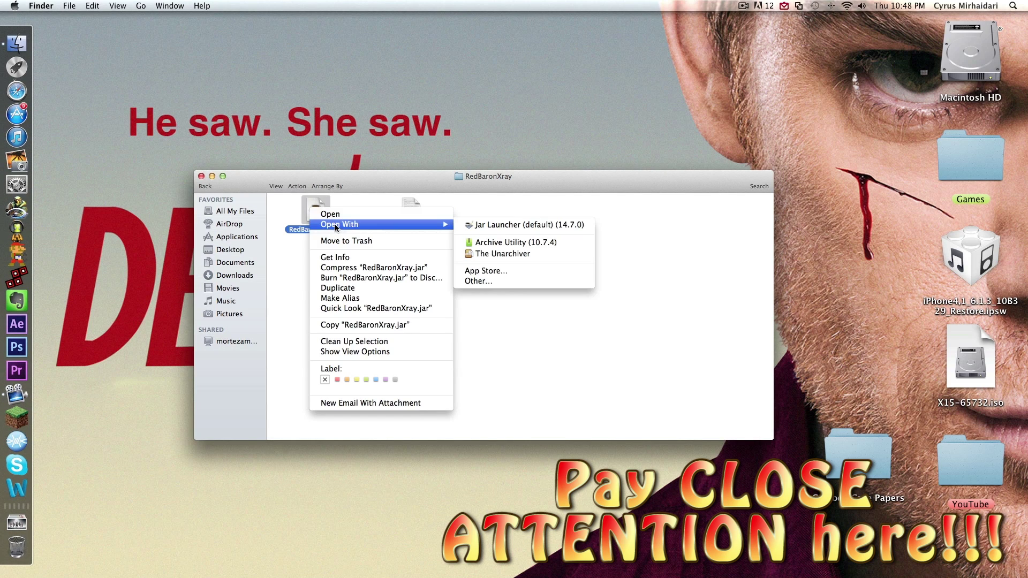
{"action": "left_click", "coordinate": [475, 255]}
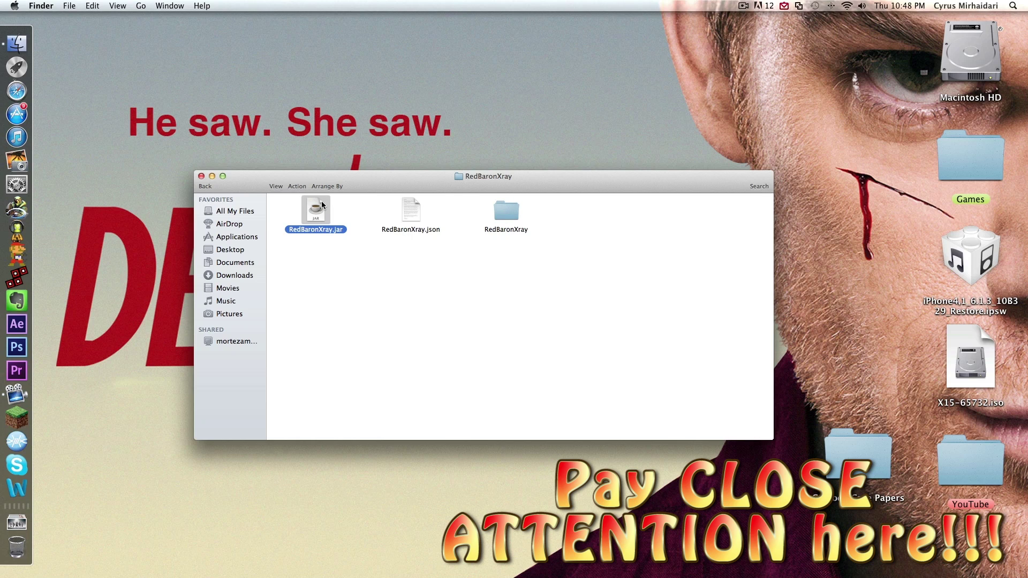
{"action": "left_click_drag", "start_coordinate": [322, 207], "coordinate": [16, 542]}
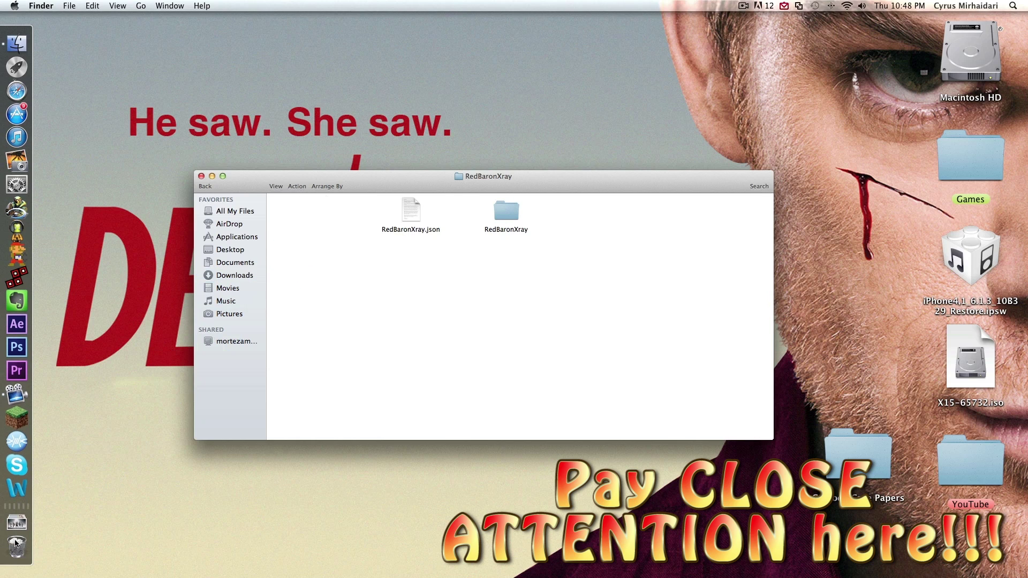
Step: Open the extracted RedBaronXray folder and the desktop's X-RayMod_v041 folder, arranging their windows so both contents are accessible
{"action": "left_click", "coordinate": [509, 217]}
{"action": "double_click", "coordinate": [508, 217]}
{"action": "left_click_drag", "start_coordinate": [517, 177], "coordinate": [487, 284]}
{"action": "left_click_drag", "start_coordinate": [543, 233], "coordinate": [652, 76]}
{"action": "double_click", "coordinate": [652, 76]}
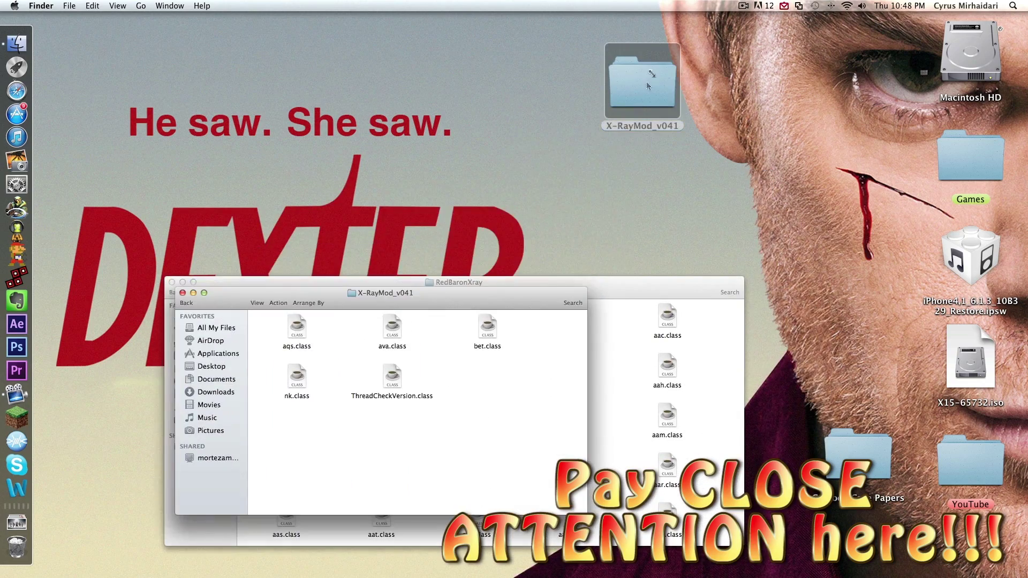
{"action": "left_click_drag", "start_coordinate": [484, 292], "coordinate": [424, 31]}
{"action": "left_click", "coordinate": [497, 282]}
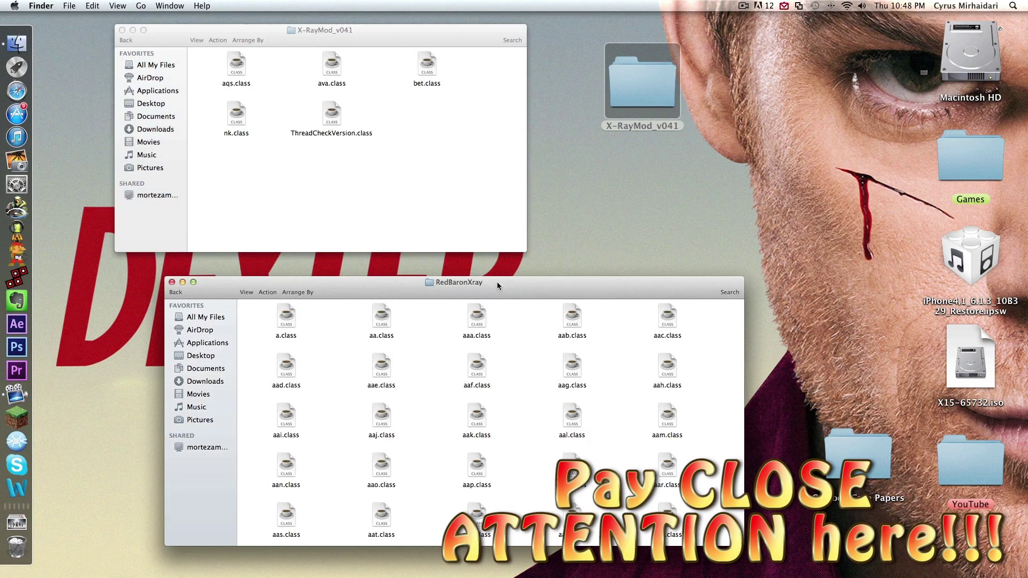
{"action": "left_click_drag", "start_coordinate": [492, 293], "coordinate": [483, 256]}
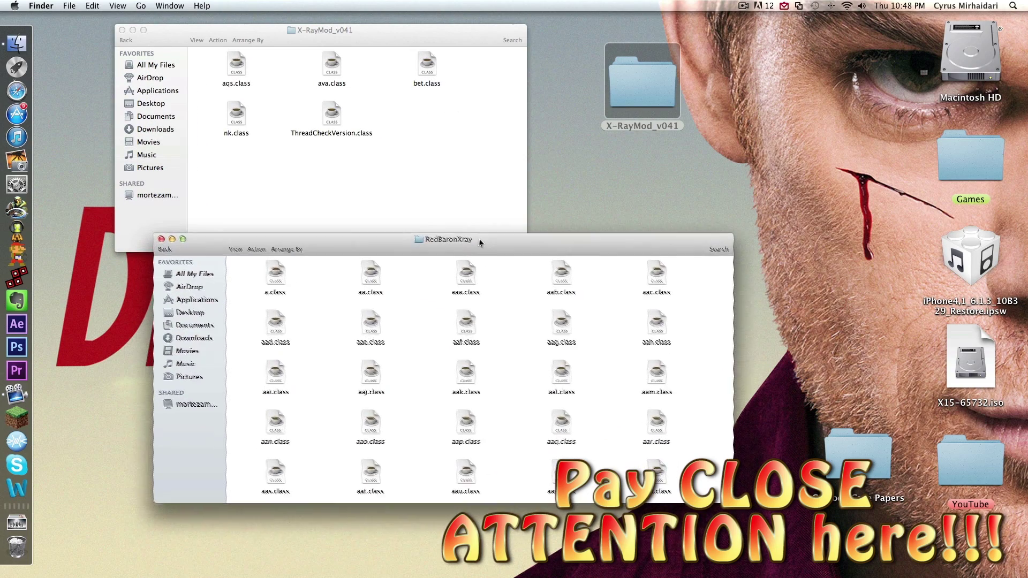
Step: Find the META-INF folder inside the extracted RedBaronXray folder and move it to the Trash
{"action": "left_click", "coordinate": [471, 281]}
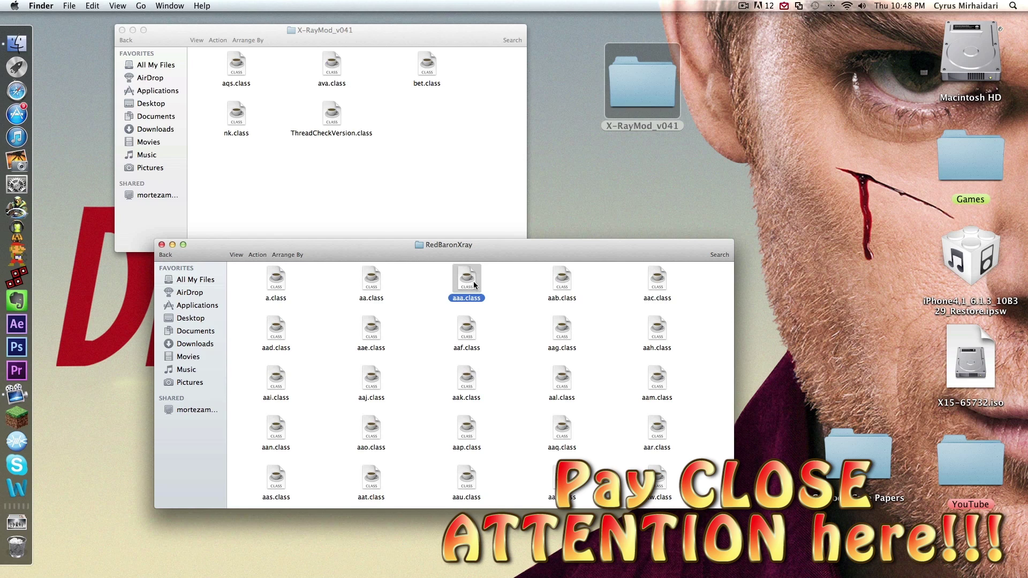
{"action": "key", "text": "m"}
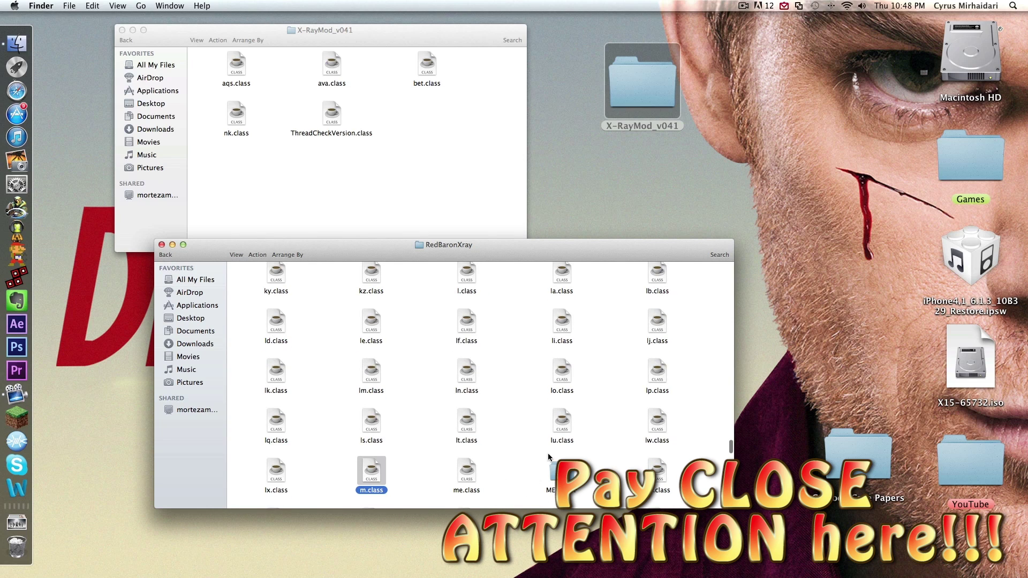
{"action": "scroll", "coordinate": [548, 453], "scroll_direction": "down", "scroll_amount": 4}
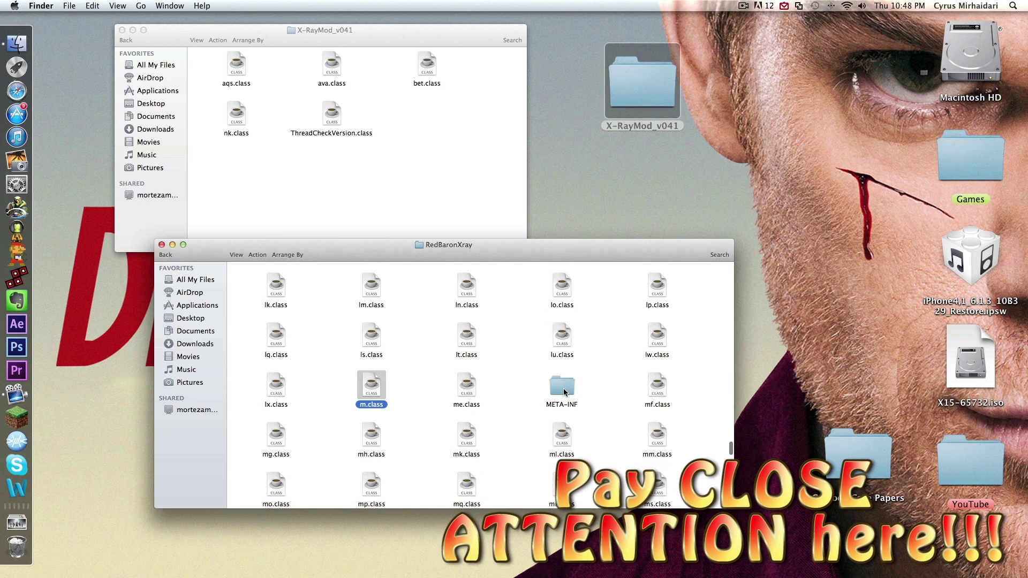
{"action": "left_click", "coordinate": [561, 391]}
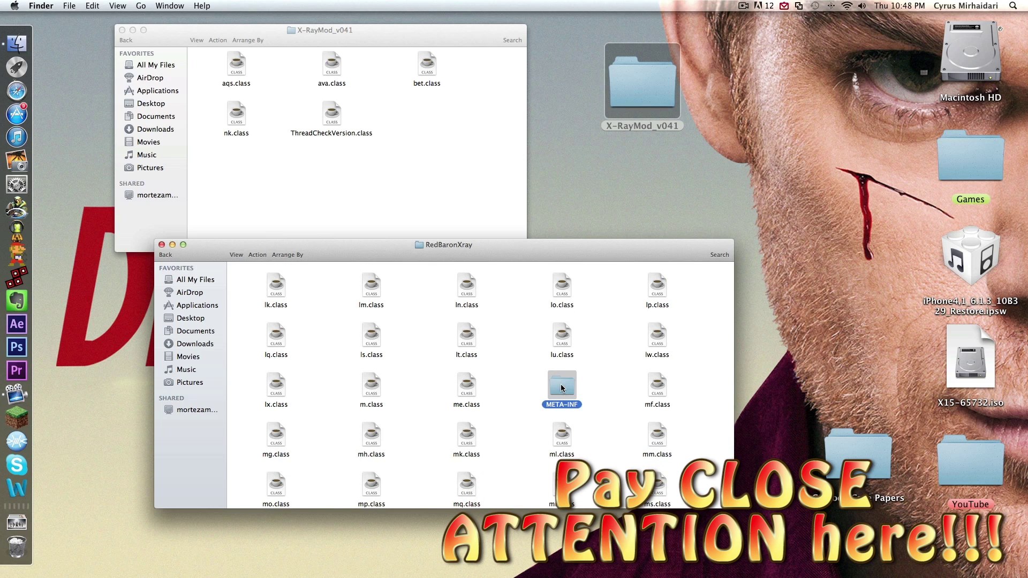
{"action": "left_click_drag", "start_coordinate": [560, 388], "coordinate": [22, 544]}
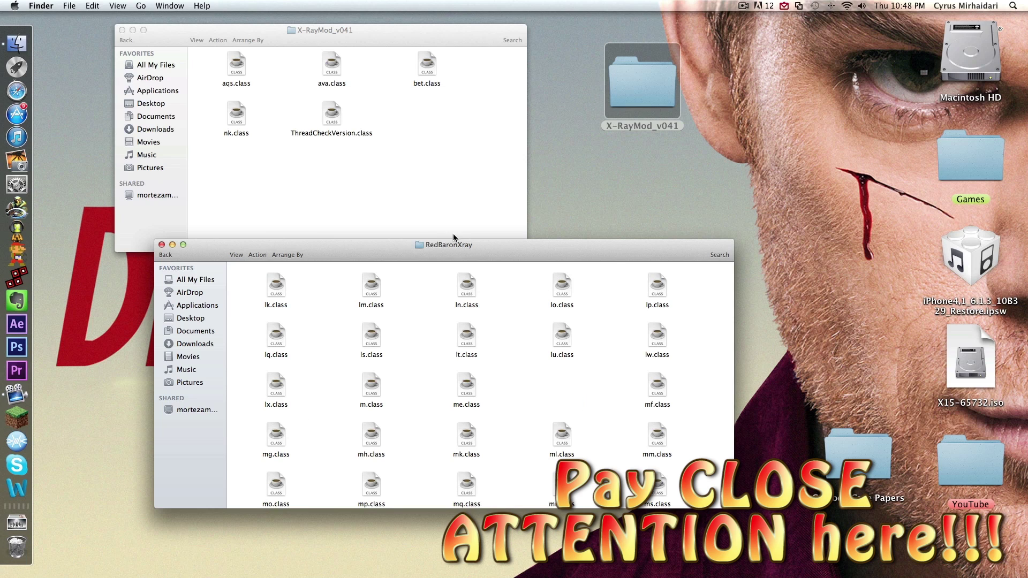
Step: Move all class files from the X-RayMod_v041 folder into the extracted RedBaronXray folder, replacing every existing file of the same name
{"action": "left_click", "coordinate": [434, 167]}
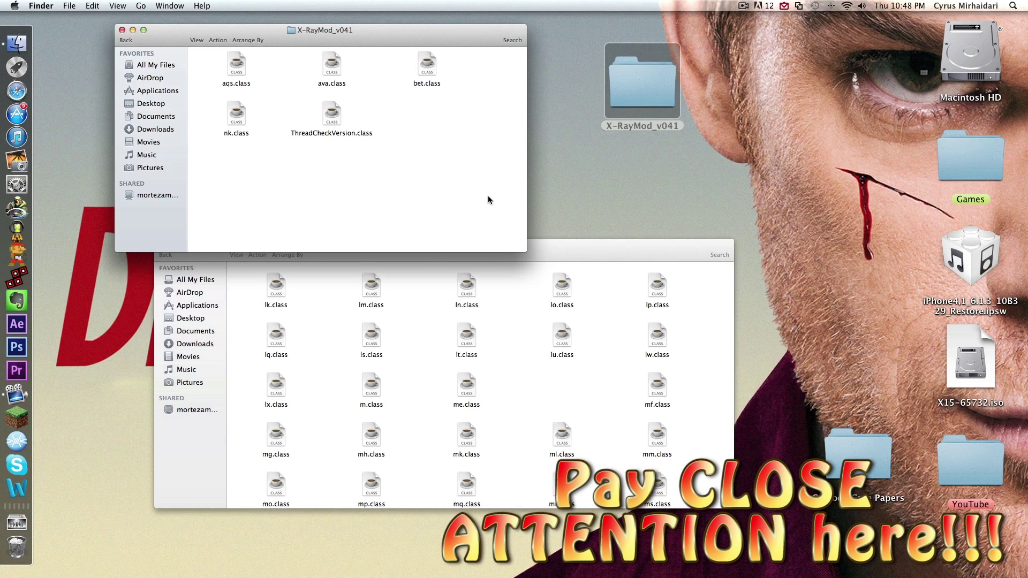
{"action": "left_click_drag", "start_coordinate": [488, 195], "coordinate": [539, 412]}
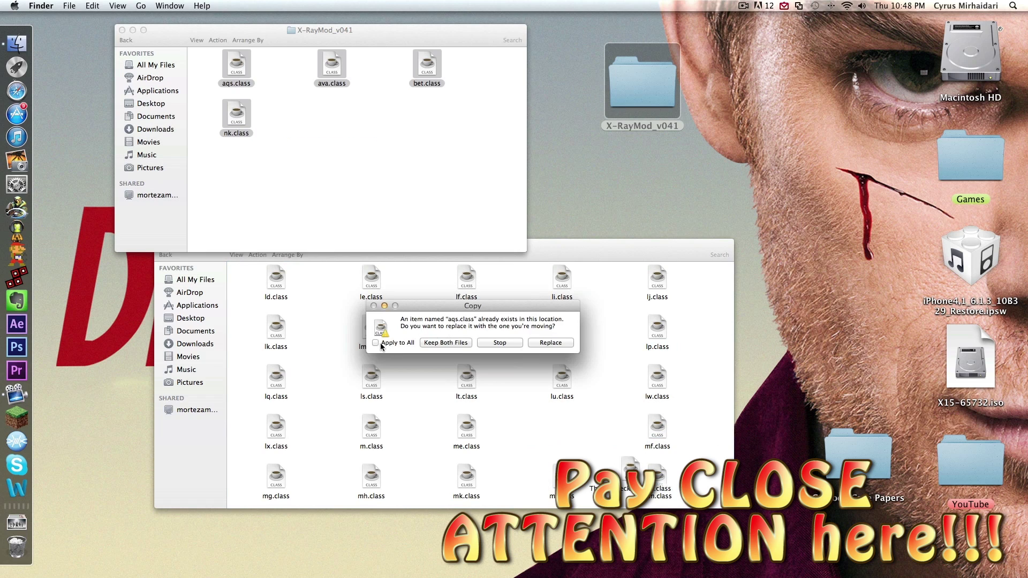
{"action": "left_click", "coordinate": [376, 343]}
{"action": "left_click", "coordinate": [556, 345]}
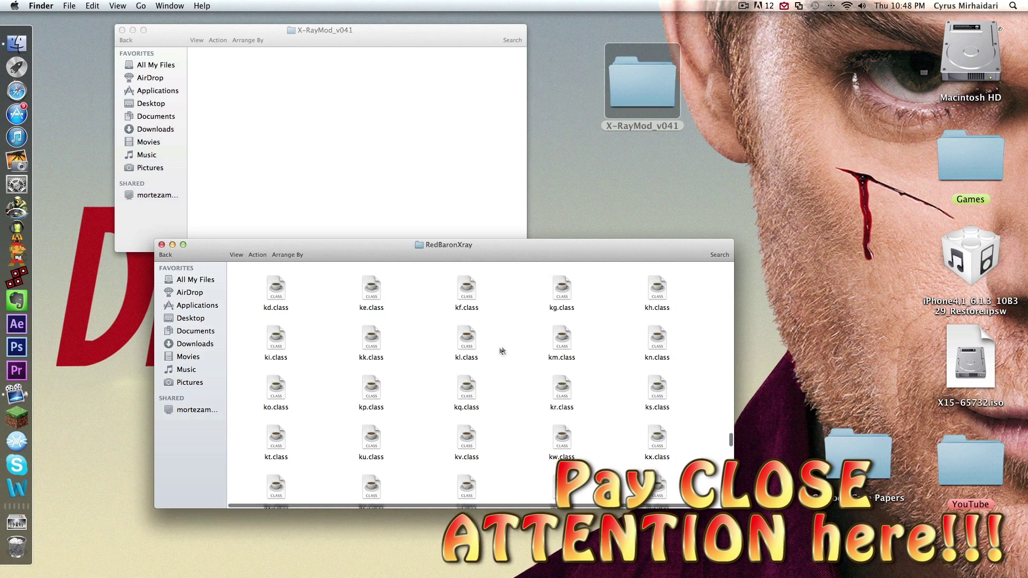
Step: Select every item in the extracted RedBaronXray folder and compress them all into one zip archive
{"action": "left_click", "coordinate": [465, 341]}
{"action": "key", "text": "super+a"}
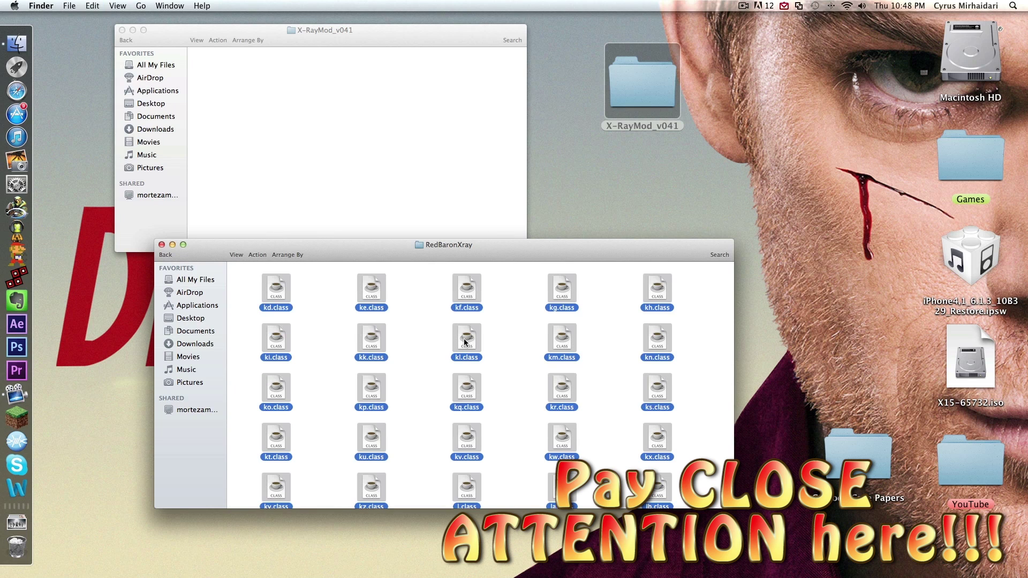
{"action": "left_click_drag", "start_coordinate": [466, 342], "coordinate": [525, 374]}
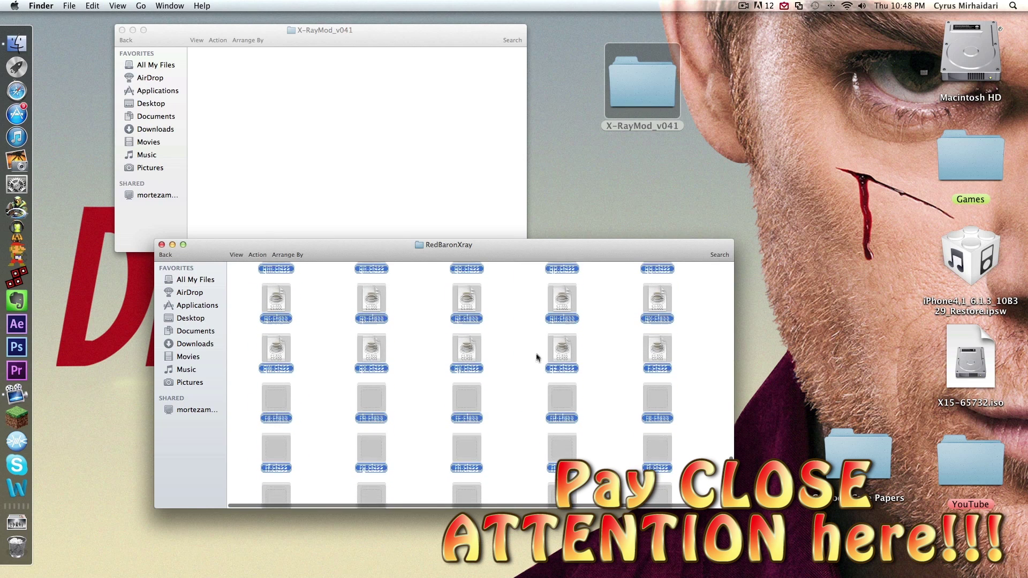
{"action": "right_click", "coordinate": [557, 349]}
{"action": "mouse_move", "coordinate": [596, 381]}
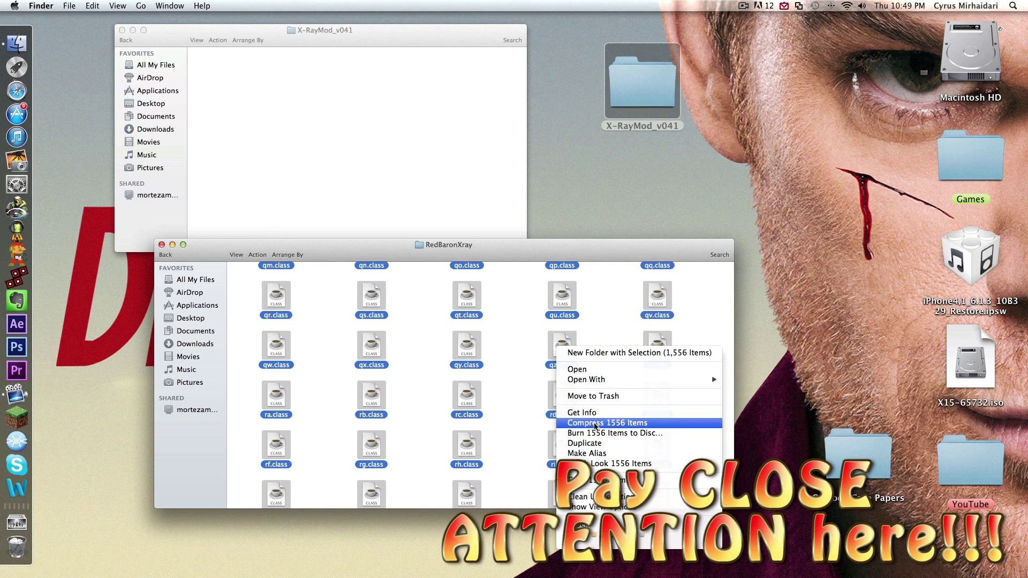
{"action": "left_click", "coordinate": [595, 424]}
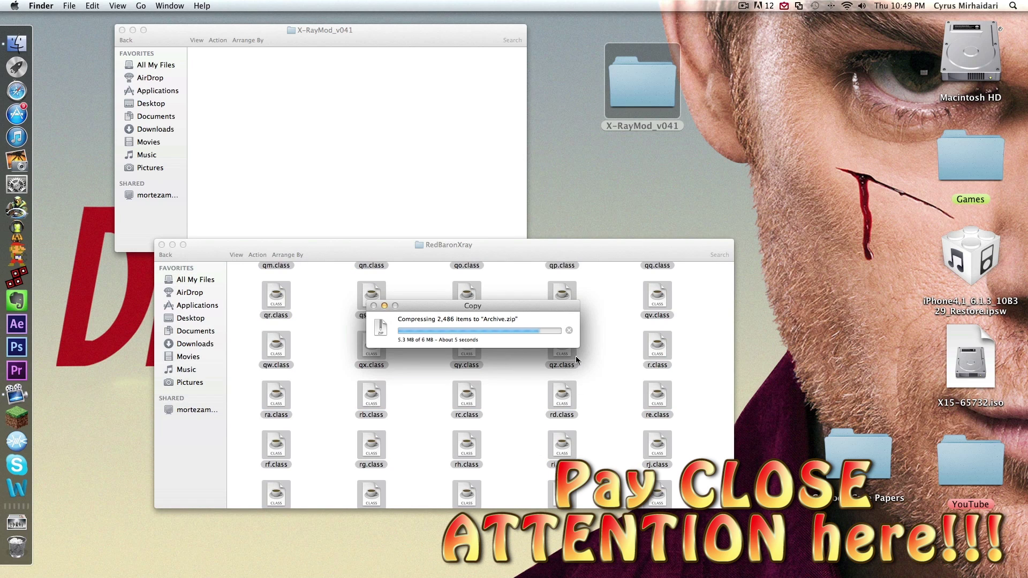
Step: Clean up the RedBaronXray folder's items by name and look through them for the new archive
{"action": "scroll", "coordinate": [622, 409], "scroll_direction": "down", "scroll_amount": 15}
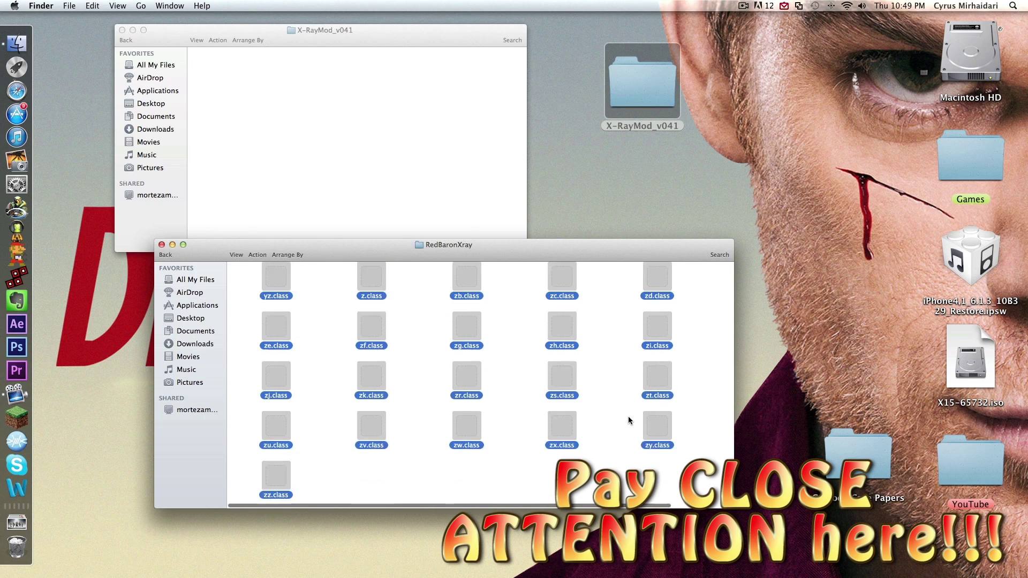
{"action": "left_click", "coordinate": [316, 474]}
{"action": "scroll", "coordinate": [487, 445], "scroll_direction": "up", "scroll_amount": 5}
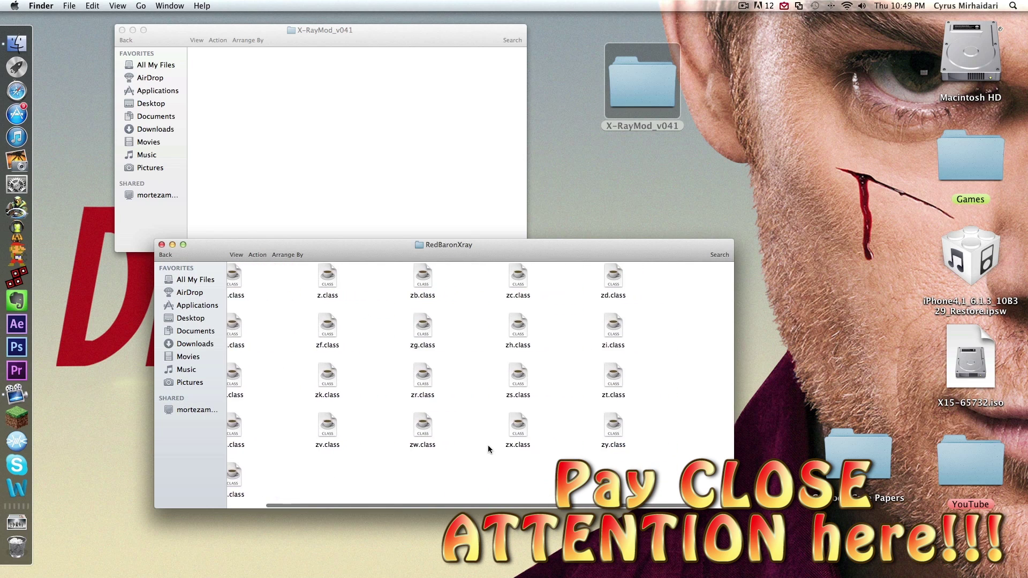
{"action": "scroll", "coordinate": [494, 439], "scroll_direction": "up", "scroll_amount": 10}
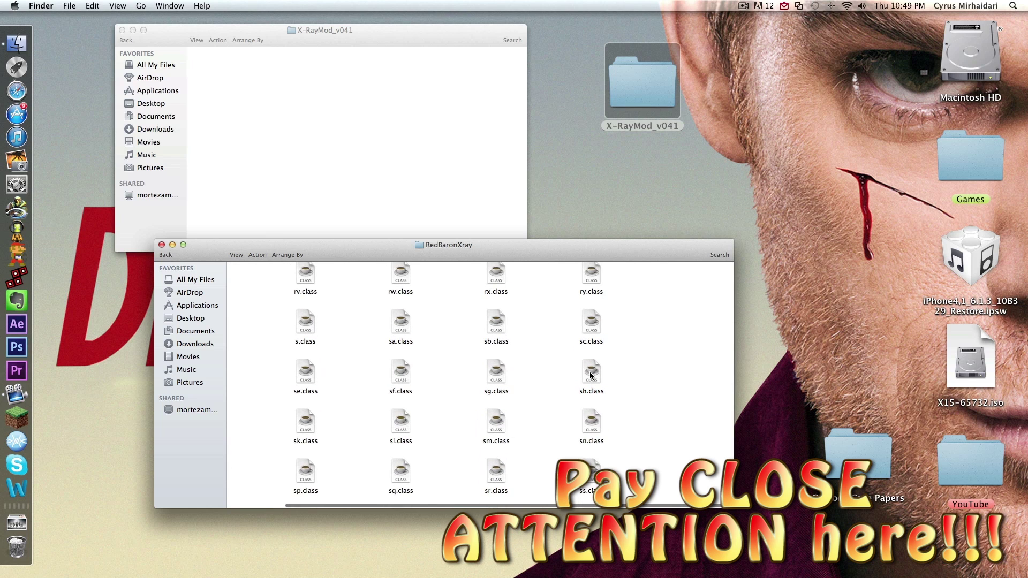
{"action": "right_click", "coordinate": [615, 348]}
{"action": "mouse_move", "coordinate": [645, 408]}
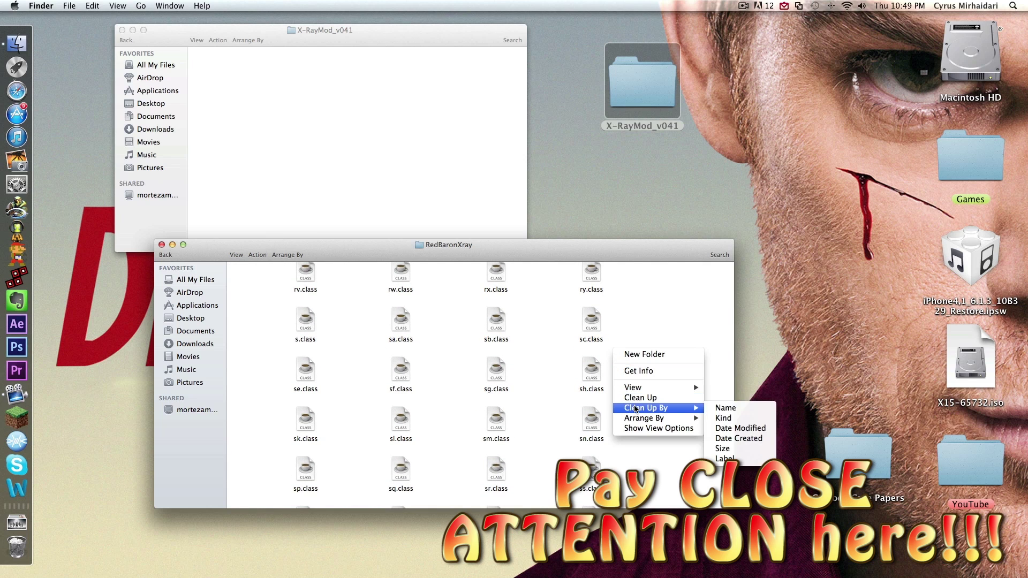
{"action": "left_click", "coordinate": [729, 408]}
{"action": "scroll", "coordinate": [279, 337], "scroll_direction": "up", "scroll_amount": 15}
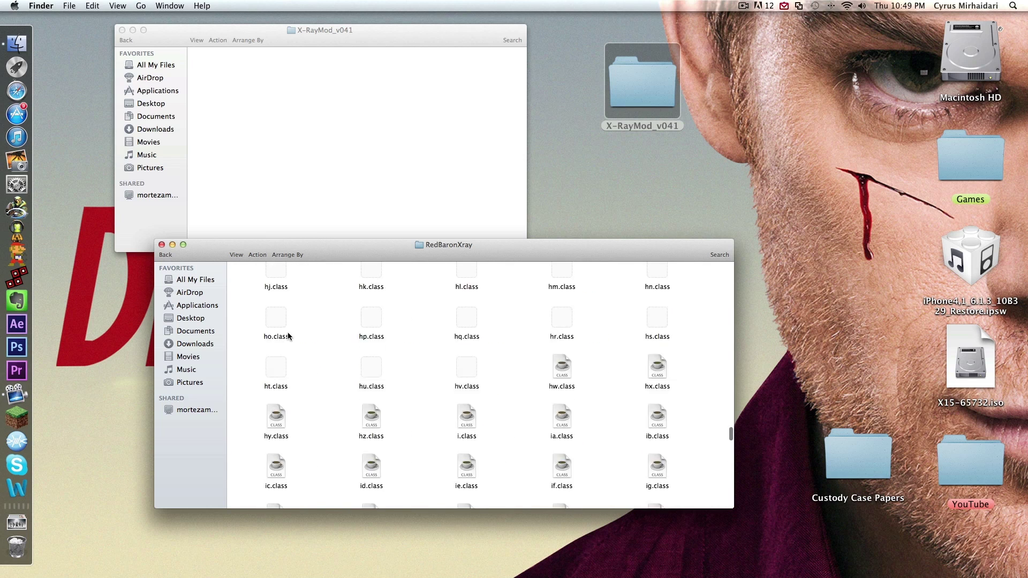
{"action": "scroll", "coordinate": [288, 332], "scroll_direction": "up", "scroll_amount": 10}
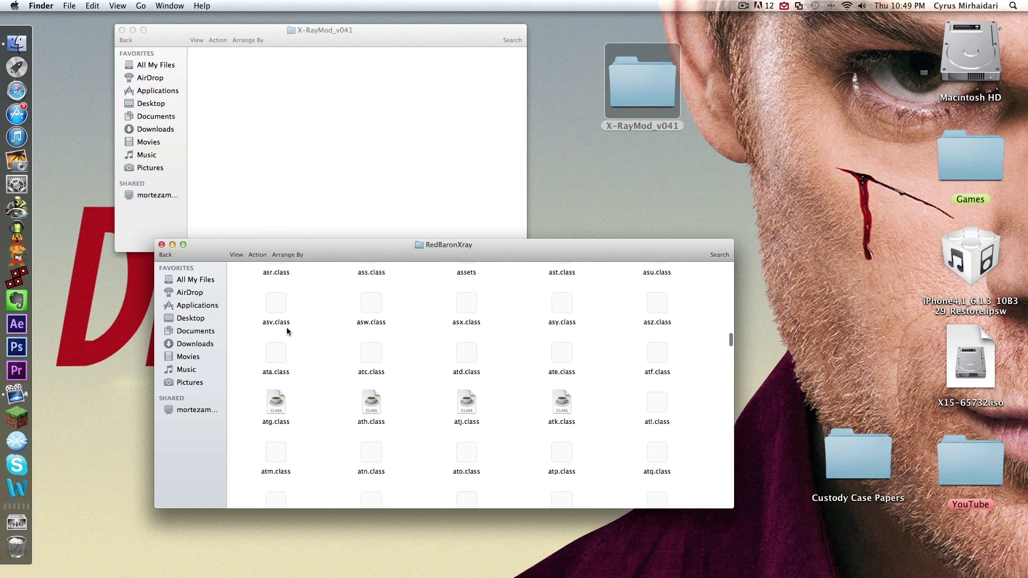
{"action": "scroll", "coordinate": [292, 329], "scroll_direction": "down", "scroll_amount": 5}
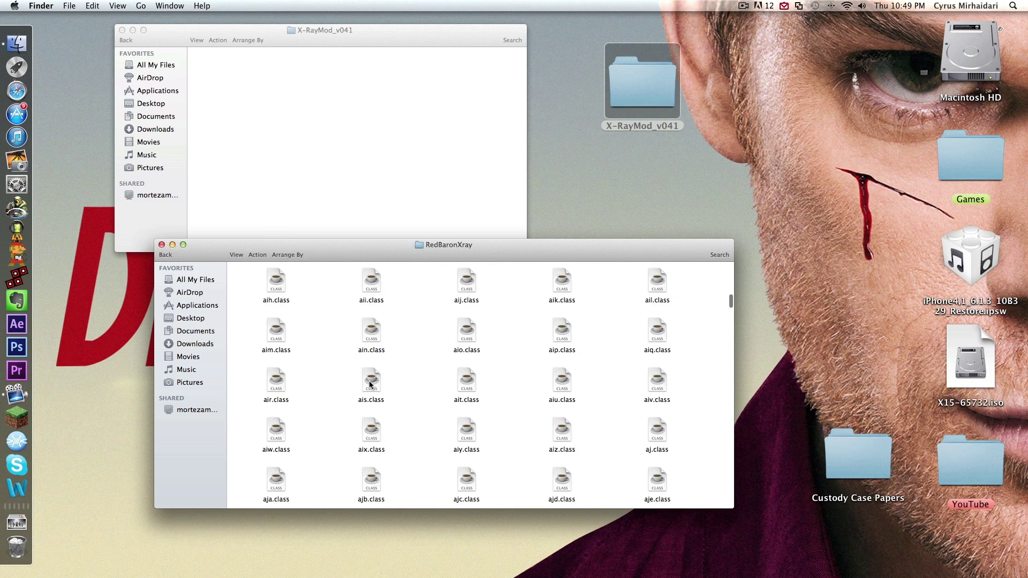
{"action": "right_click", "coordinate": [370, 374]}
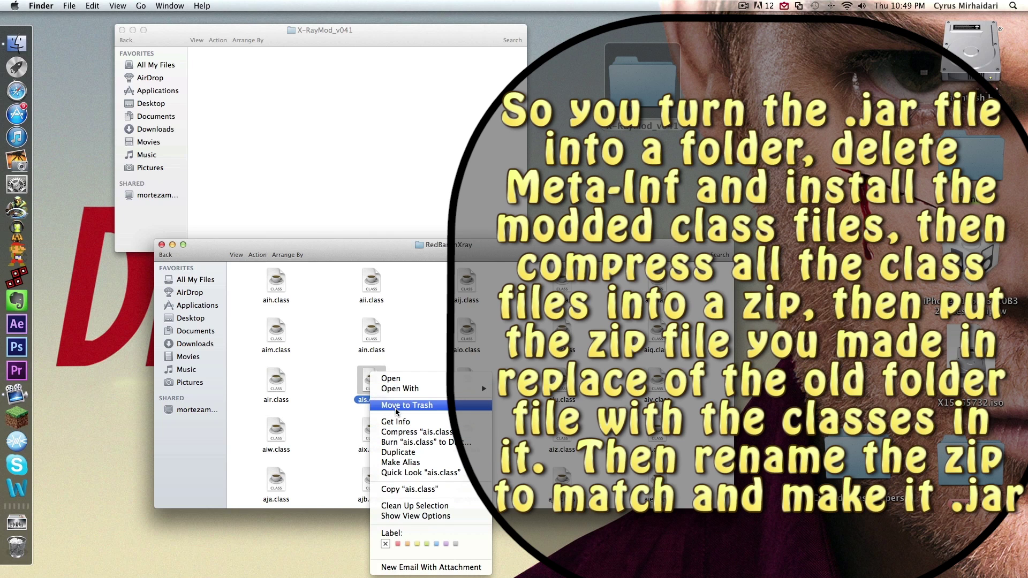
{"action": "left_click", "coordinate": [322, 431]}
{"action": "right_click", "coordinate": [365, 374]}
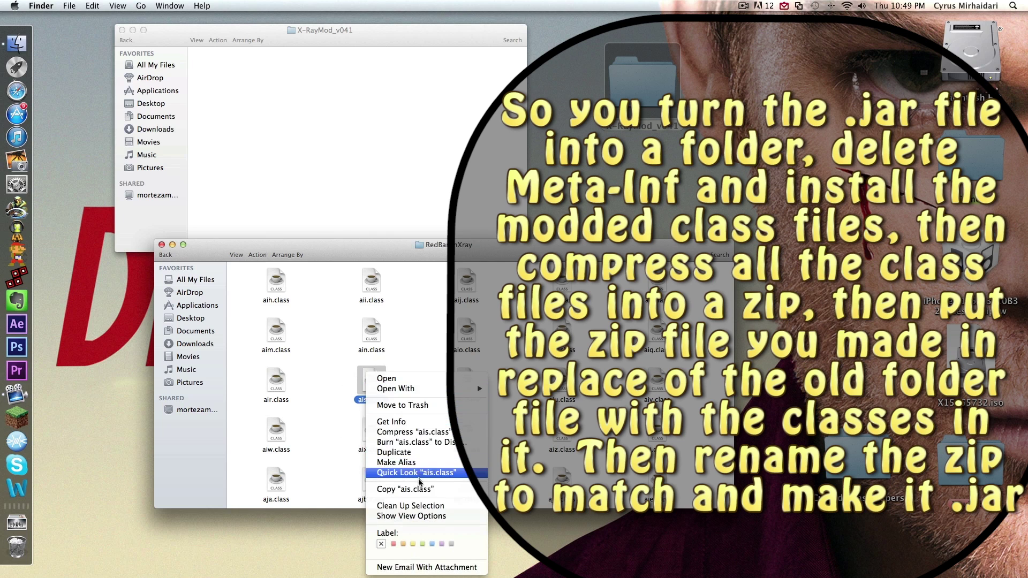
{"action": "left_click", "coordinate": [326, 416]}
Step: Clean up the RedBaronXray folder's items by kind and move Archive.zip out to the desktop
{"action": "right_click", "coordinate": [326, 409]}
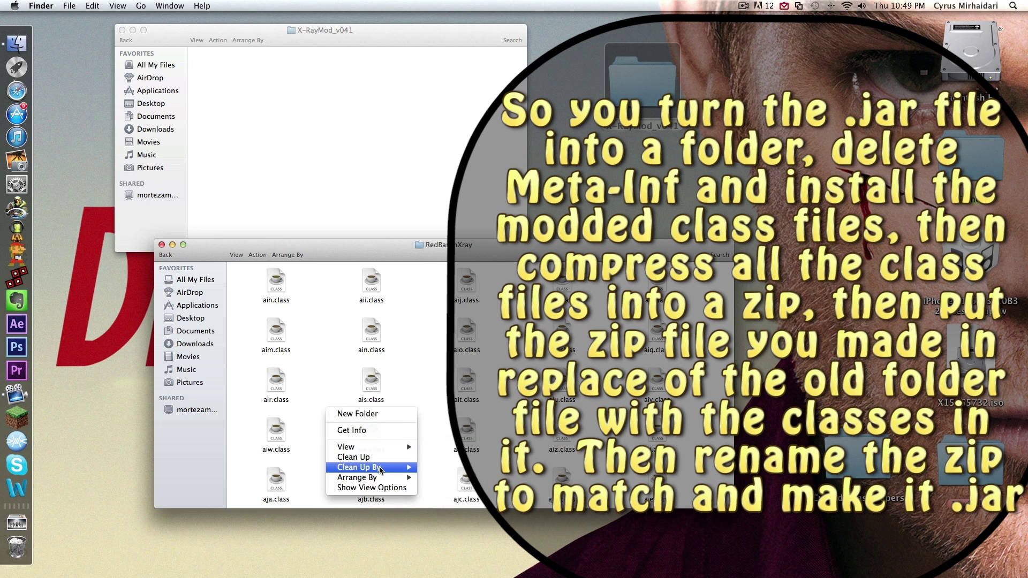
{"action": "mouse_move", "coordinate": [381, 471]}
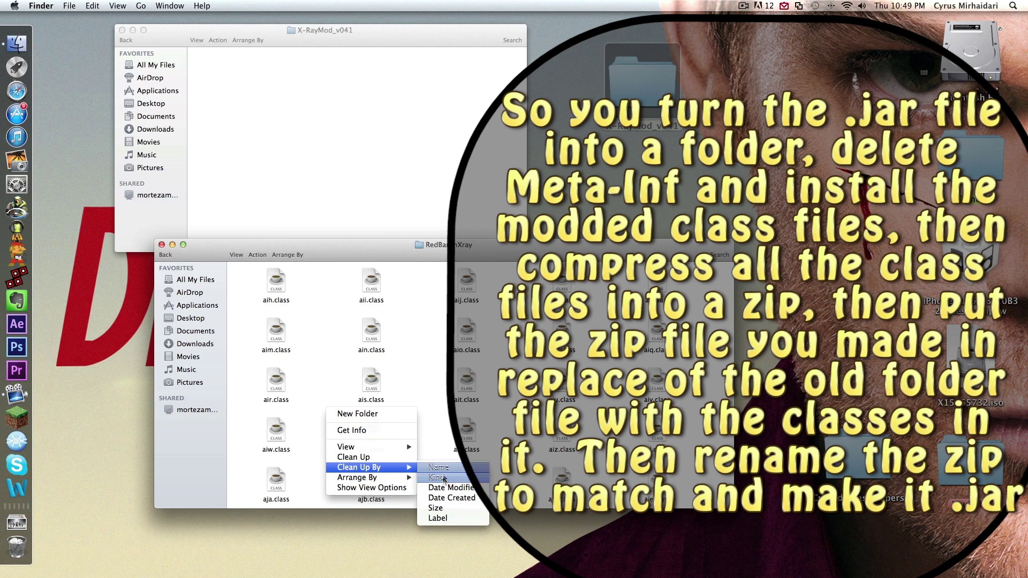
{"action": "left_click", "coordinate": [444, 479]}
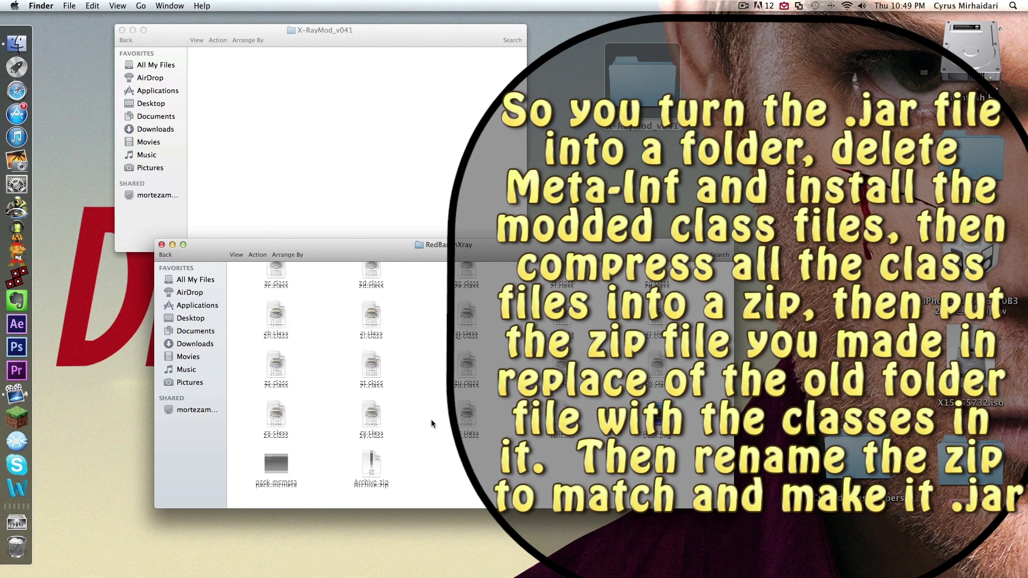
{"action": "left_click", "coordinate": [372, 481]}
{"action": "left_click_drag", "start_coordinate": [373, 481], "coordinate": [725, 161]}
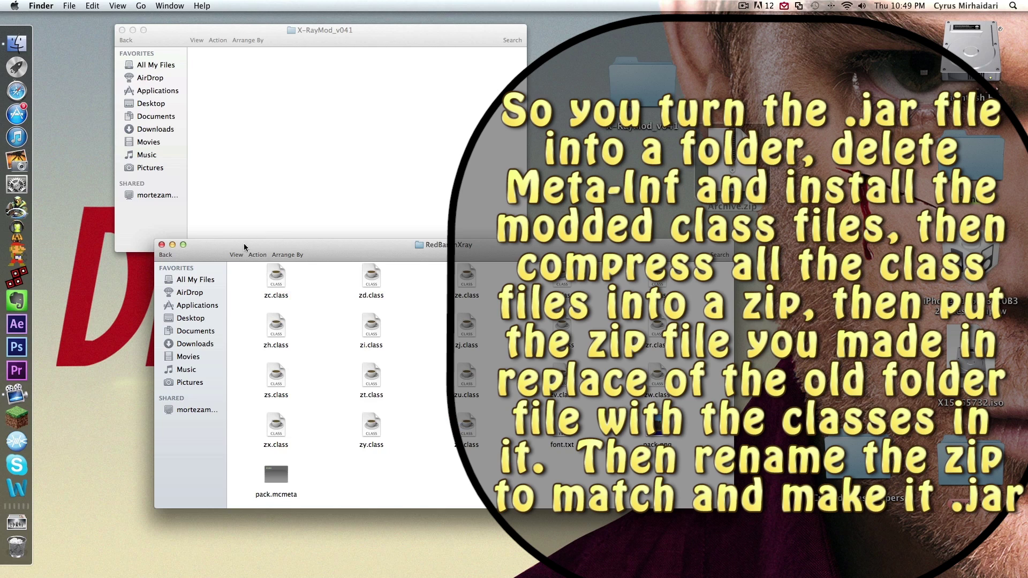
Step: Return to the parent folder, move the extracted RedBaronXray folder to the Trash and put Archive.zip in its place
{"action": "left_click", "coordinate": [175, 258]}
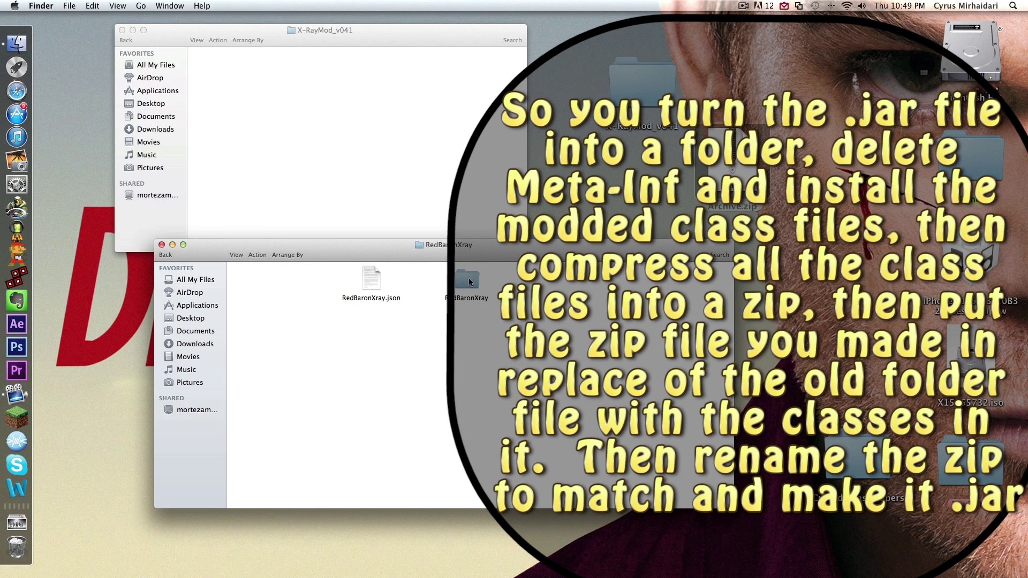
{"action": "left_click_drag", "start_coordinate": [469, 282], "coordinate": [15, 546]}
{"action": "left_click_drag", "start_coordinate": [732, 184], "coordinate": [281, 279]}
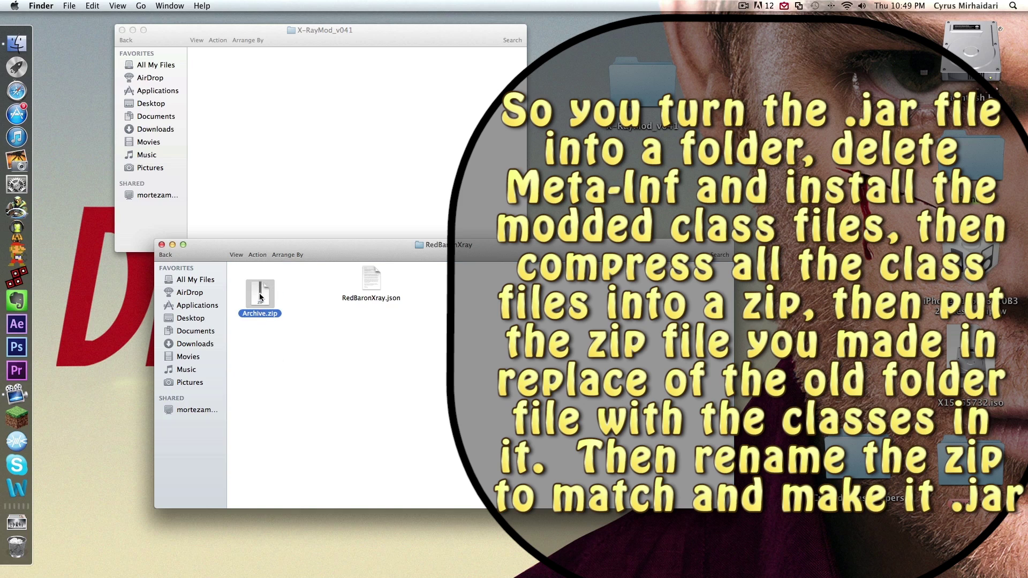
Step: Rename Archive.zip as RedBaronXray.jar and accept the change of extension to .jar
{"action": "left_click", "coordinate": [272, 303]}
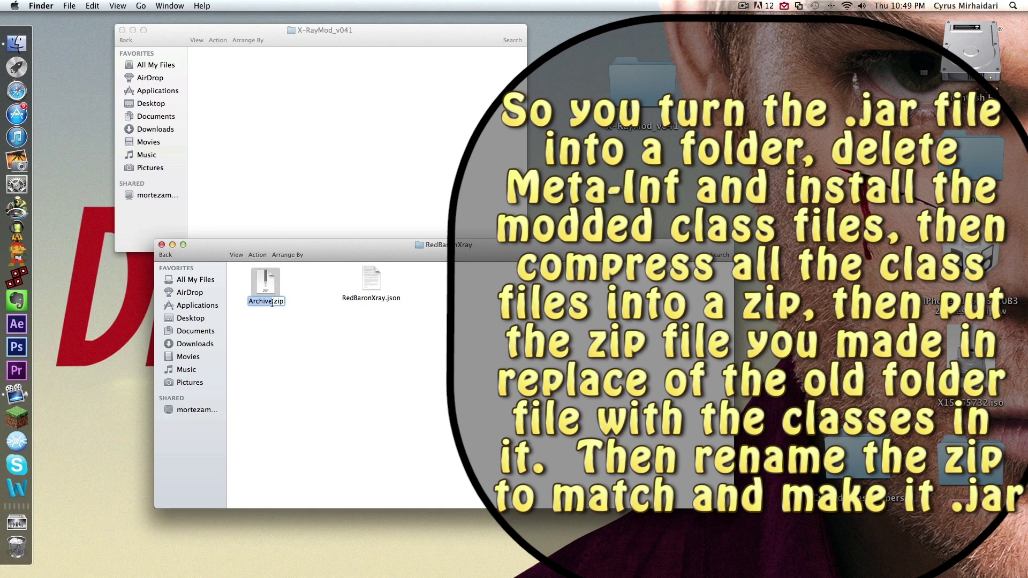
{"action": "key", "text": "Return"}
{"action": "key", "text": "Return"}
{"action": "type", "text": "RedBaronXray"}
{"action": "key", "text": "BackSpace"}
{"action": "key", "text": "BackSpace"}
{"action": "key", "text": "BackSpace"}
{"action": "type", "text": "jar"}
{"action": "key", "text": "Return"}
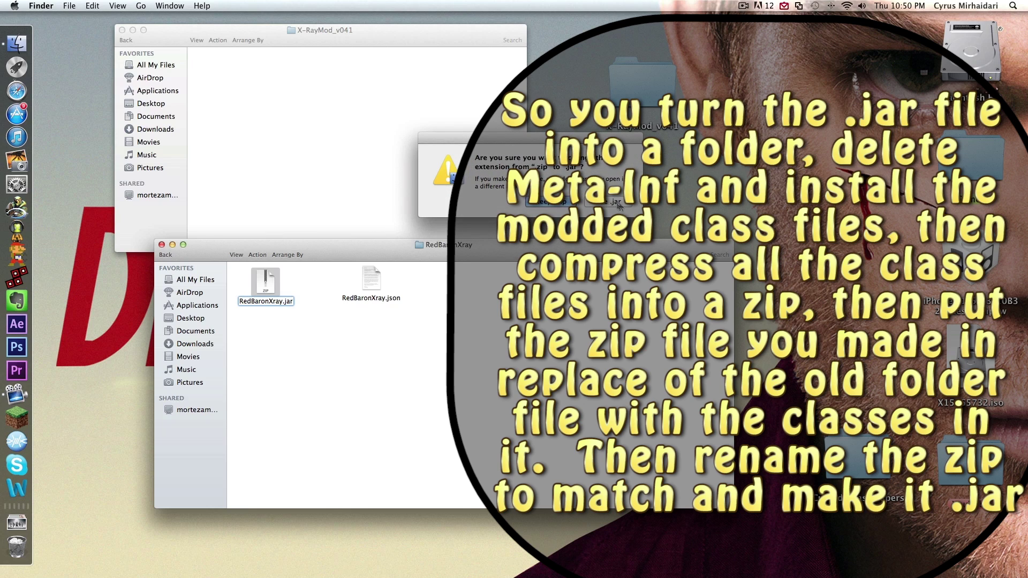
{"action": "left_click", "coordinate": [616, 202]}
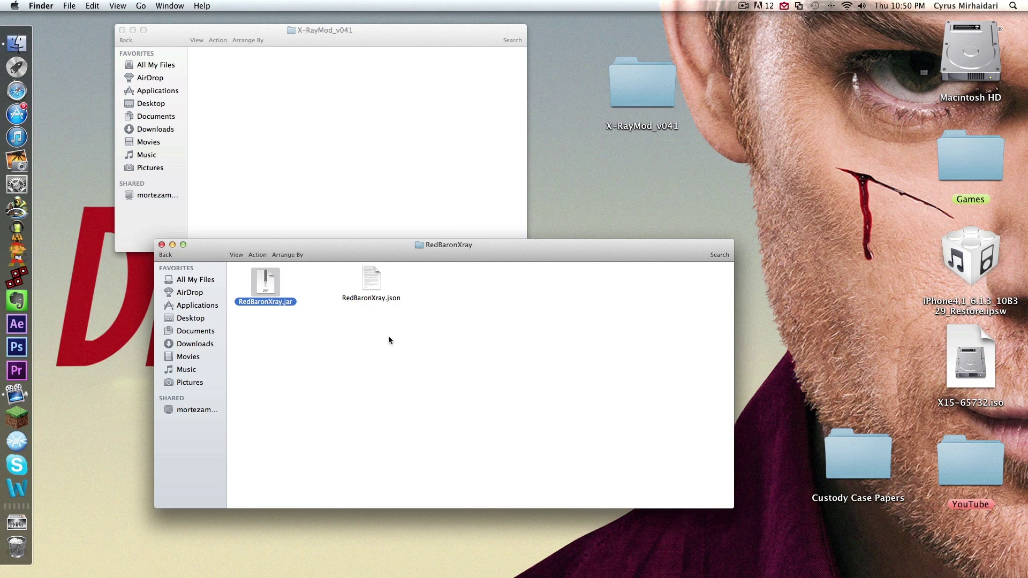
Step: Close the RedBaronXray and X-RayMod_v041 folder windows and open the Minecraft Launcher
{"action": "left_click", "coordinate": [370, 350]}
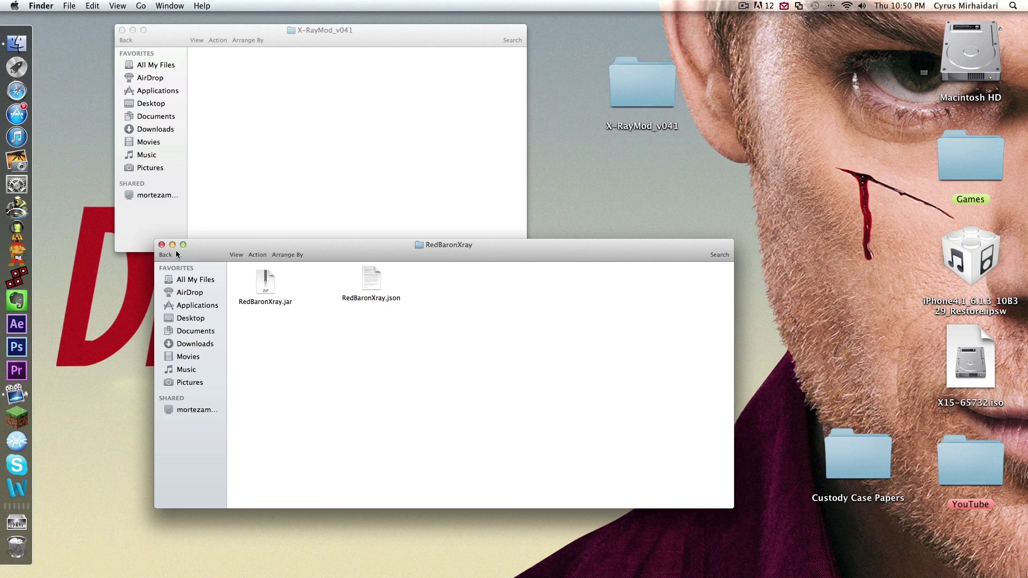
{"action": "left_click", "coordinate": [161, 245]}
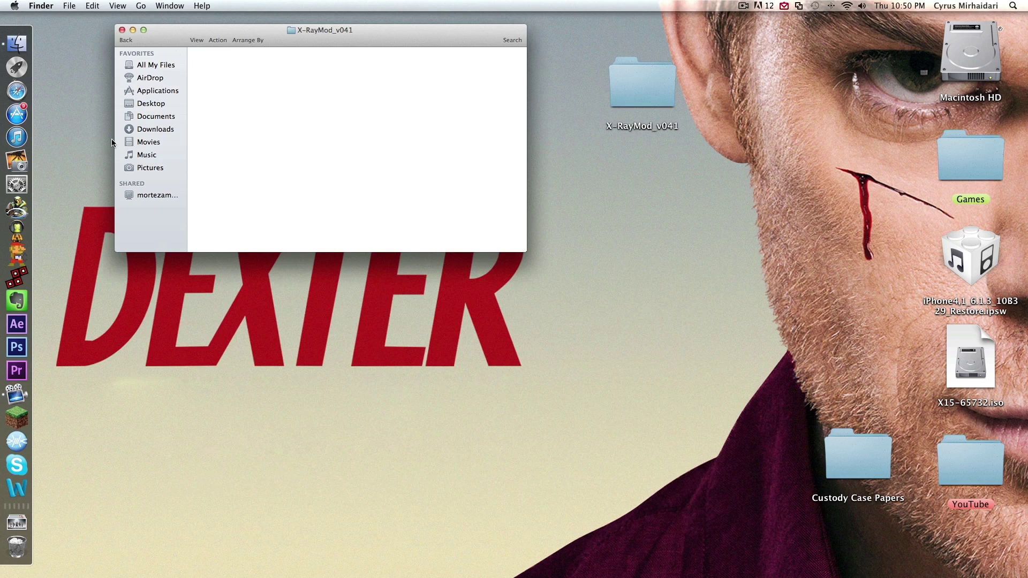
{"action": "left_click", "coordinate": [122, 30]}
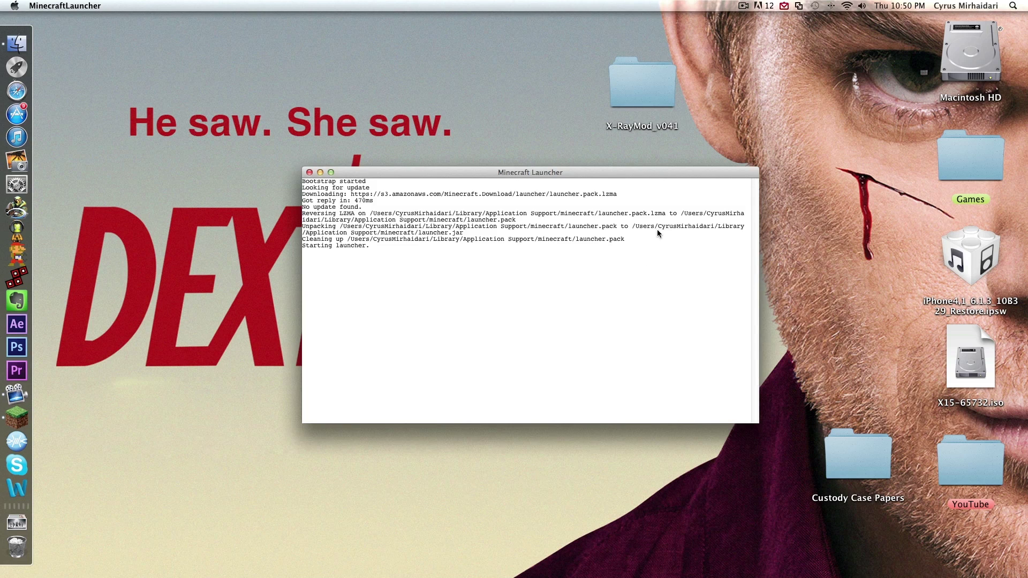
Step: Create and save a new launcher profile named RedBaronXray that uses the version "release RedBaronXray"
{"action": "left_click", "coordinate": [660, 238]}
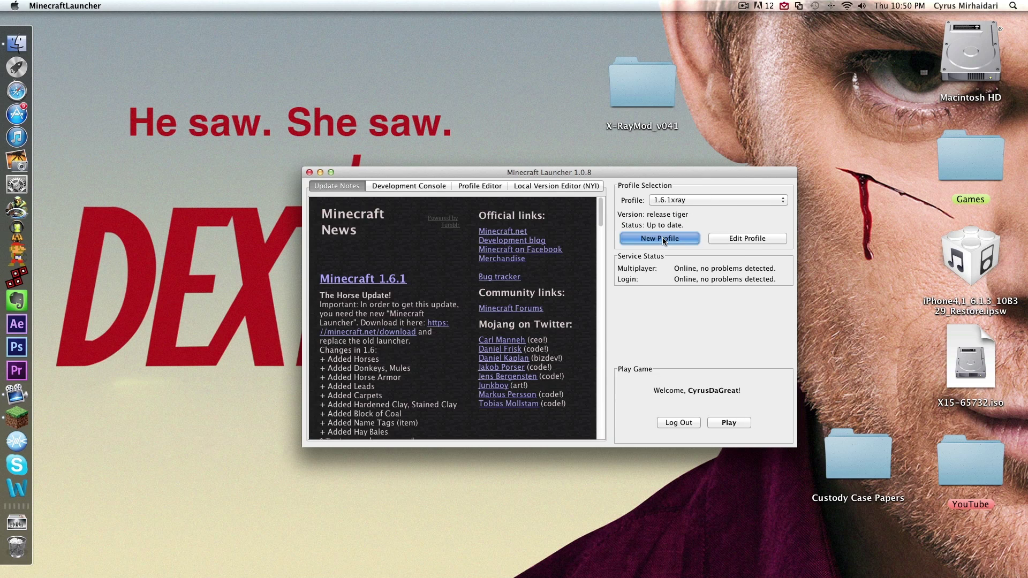
{"action": "key", "text": "Left"}
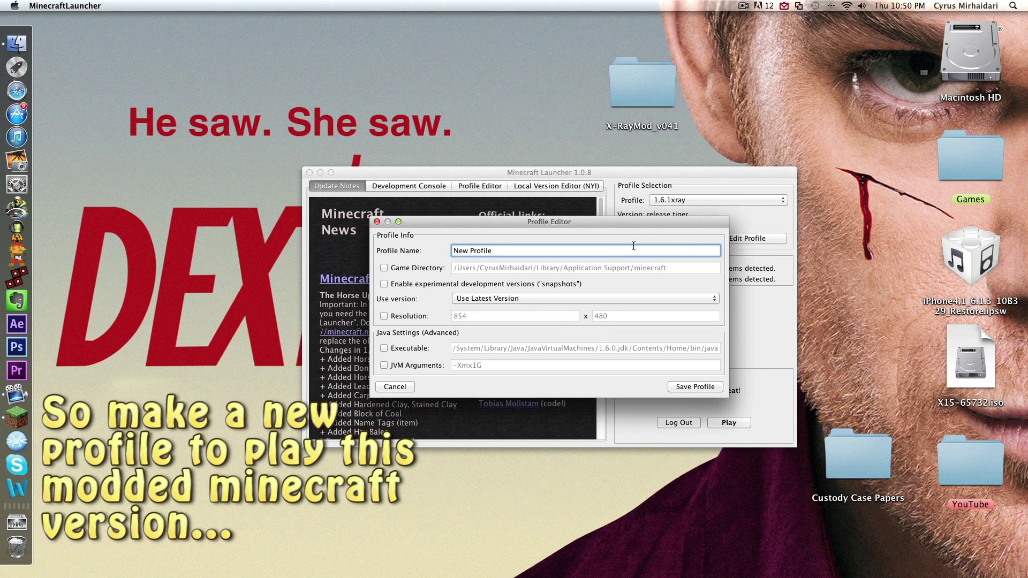
{"action": "key", "text": "super+a"}
{"action": "key", "text": "BackSpace"}
{"action": "left_click", "coordinate": [643, 299]}
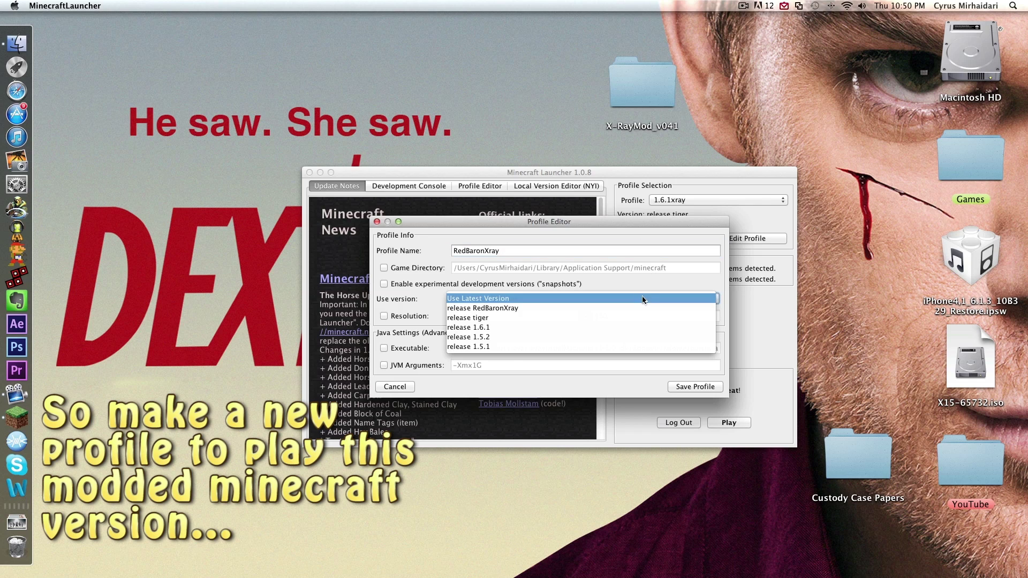
{"action": "left_click", "coordinate": [637, 308]}
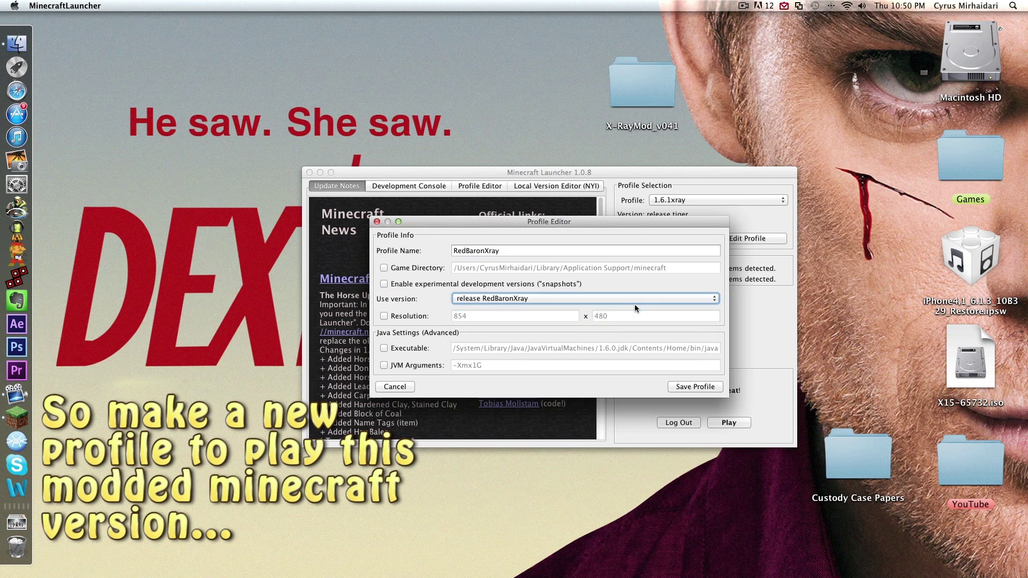
{"action": "left_click", "coordinate": [692, 386]}
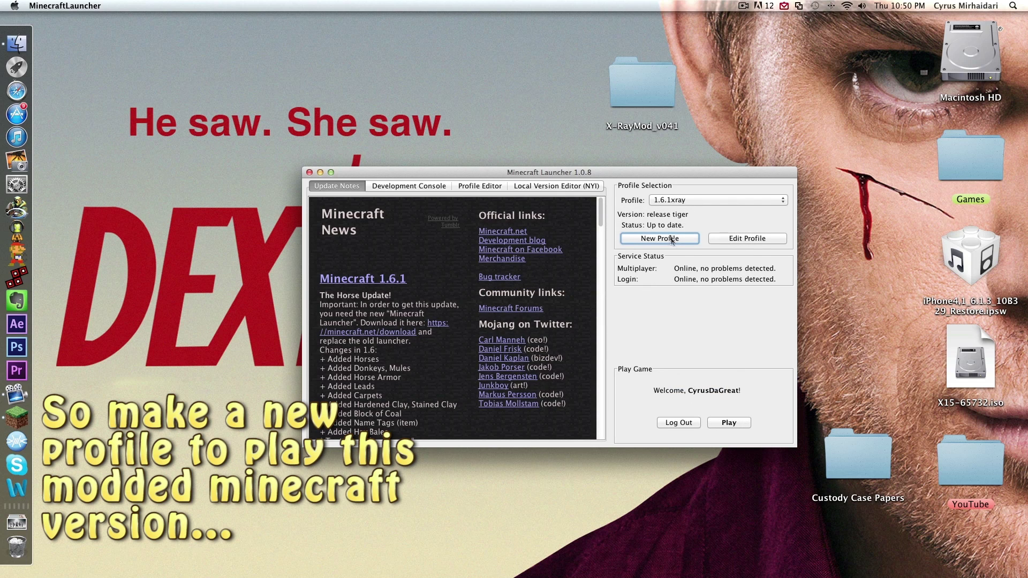
Step: Switch the launcher's selected profile from 1.6.1xray to RedBaronXray
{"action": "left_click", "coordinate": [715, 199]}
{"action": "left_click", "coordinate": [714, 194]}
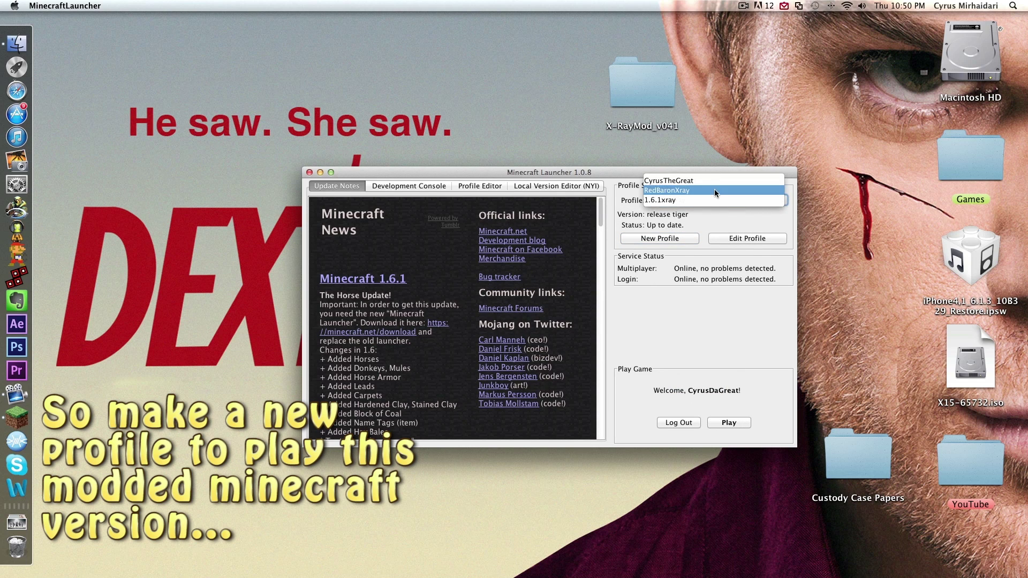
{"action": "left_click", "coordinate": [715, 189]}
Step: Log in for the RedBaronXray profile with the account username and password, and launch the game
{"action": "left_click", "coordinate": [705, 379]}
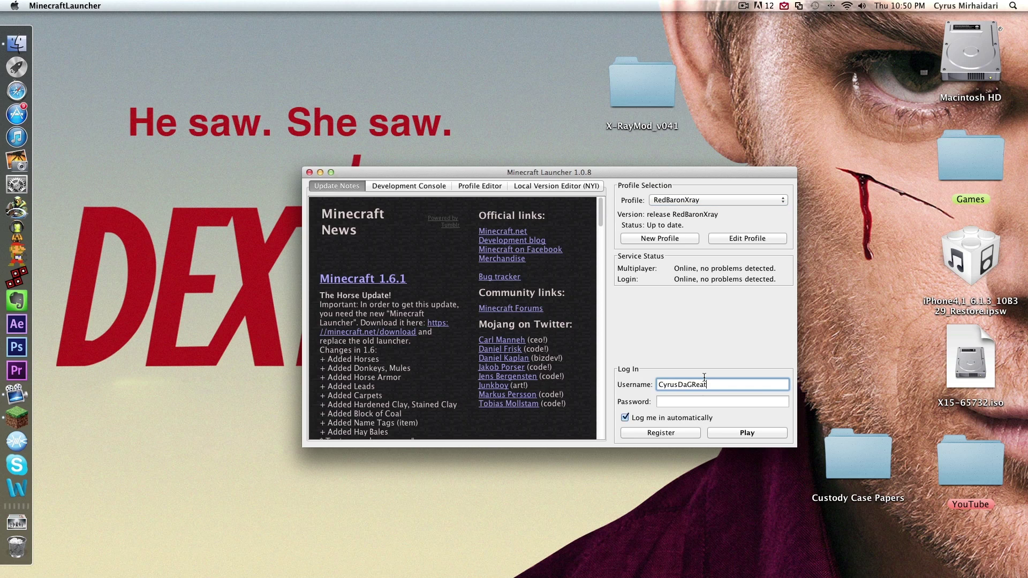
{"action": "type", "text": "CyrusDaGreat"}
{"action": "key", "text": "Tab"}
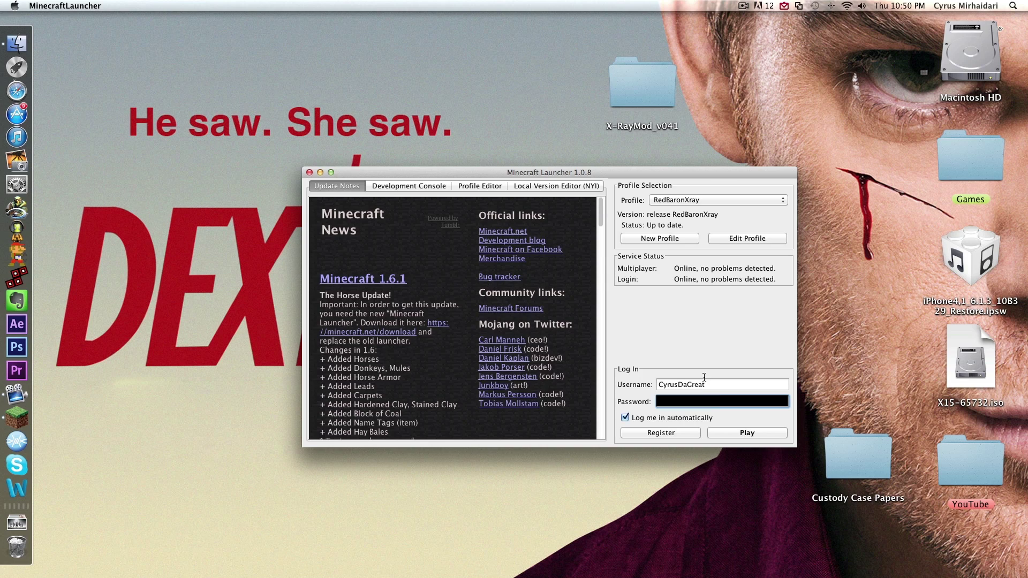
{"action": "key", "text": "Return"}
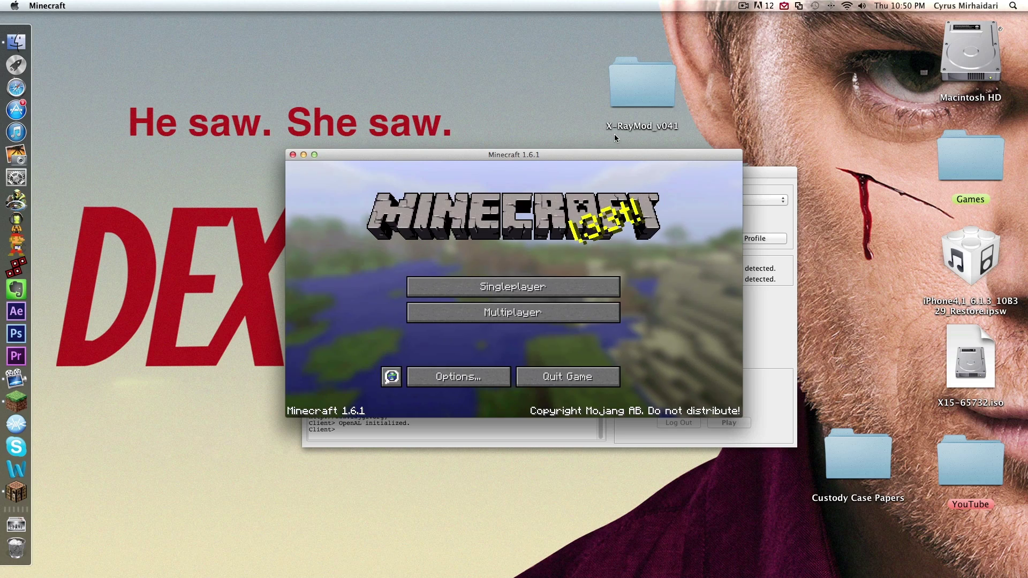
Step: Switch Minecraft to full screen and join the multiplayer server listed as "Minecraft Server"
{"action": "key", "text": "F11"}
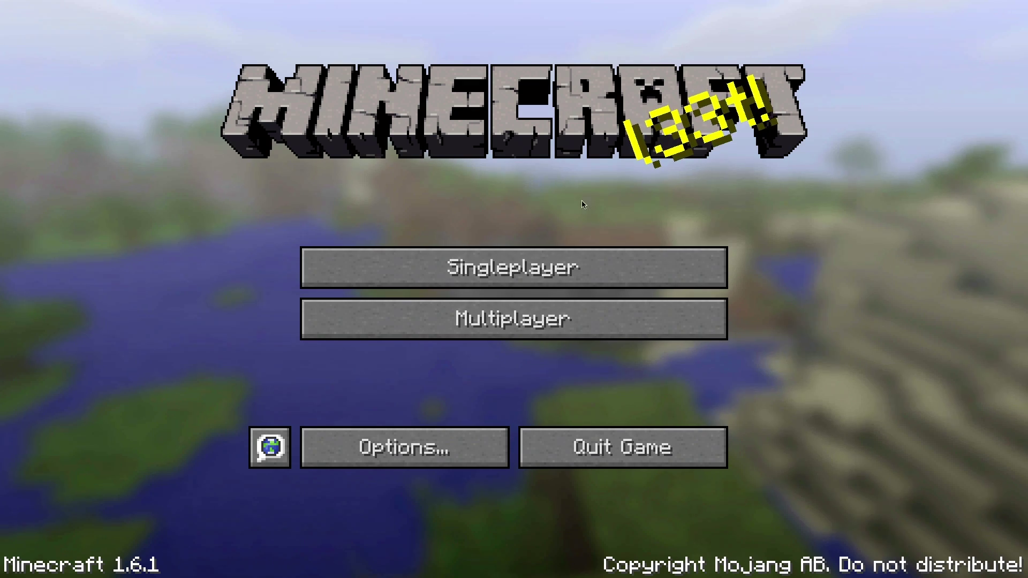
{"action": "left_click", "coordinate": [570, 304]}
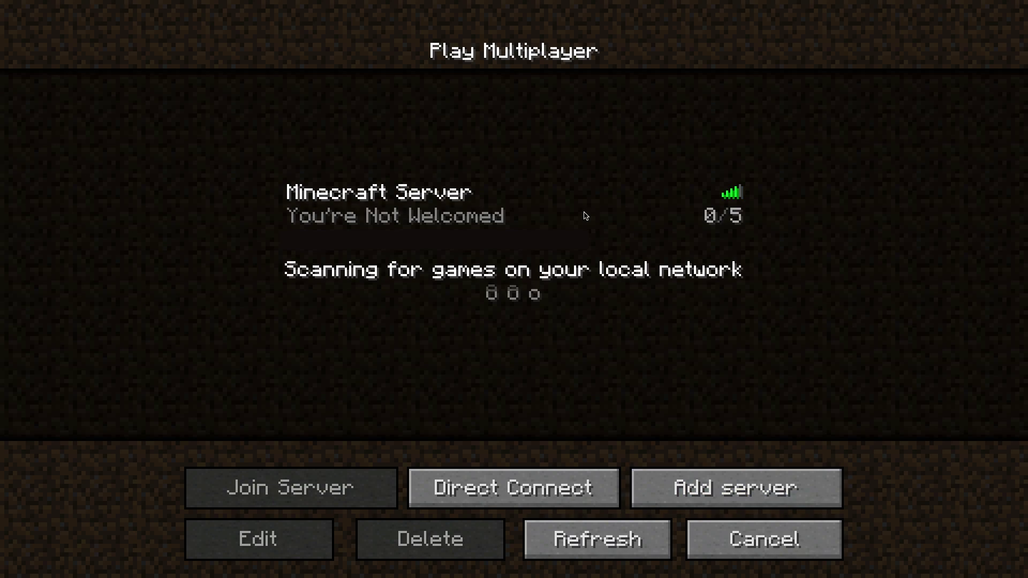
{"action": "left_click", "coordinate": [577, 220]}
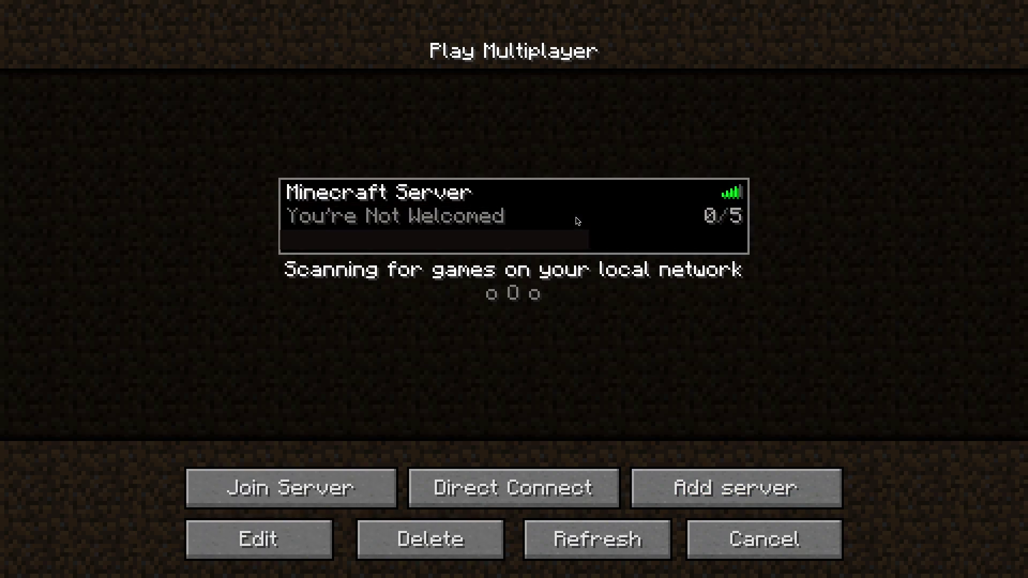
{"action": "left_click", "coordinate": [351, 485]}
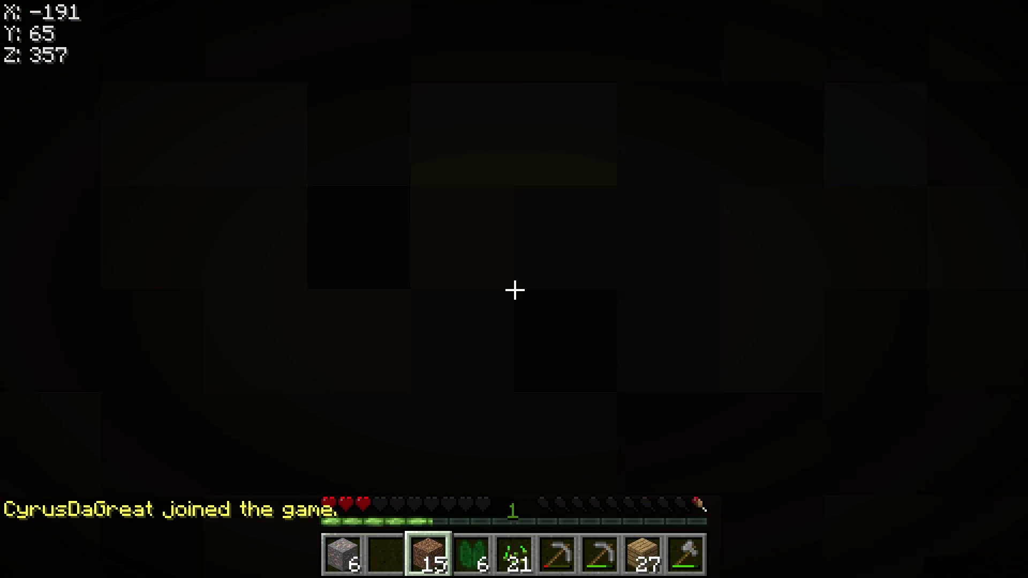
Step: Walk around the wooden room and examine the ores and lava beneath it in the X-ray view
{"action": "key", "text": "w"}
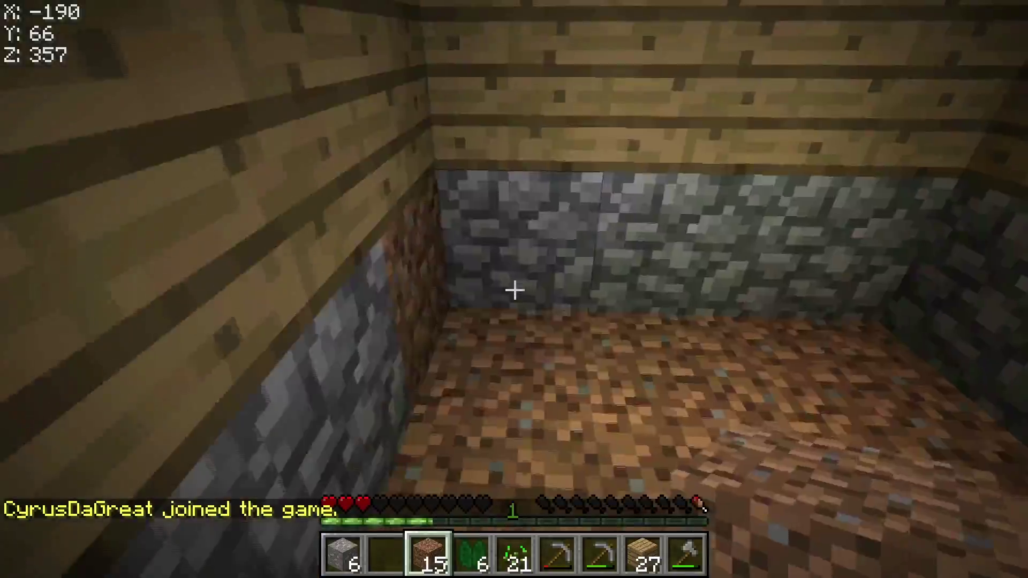
{"action": "key", "text": "w"}
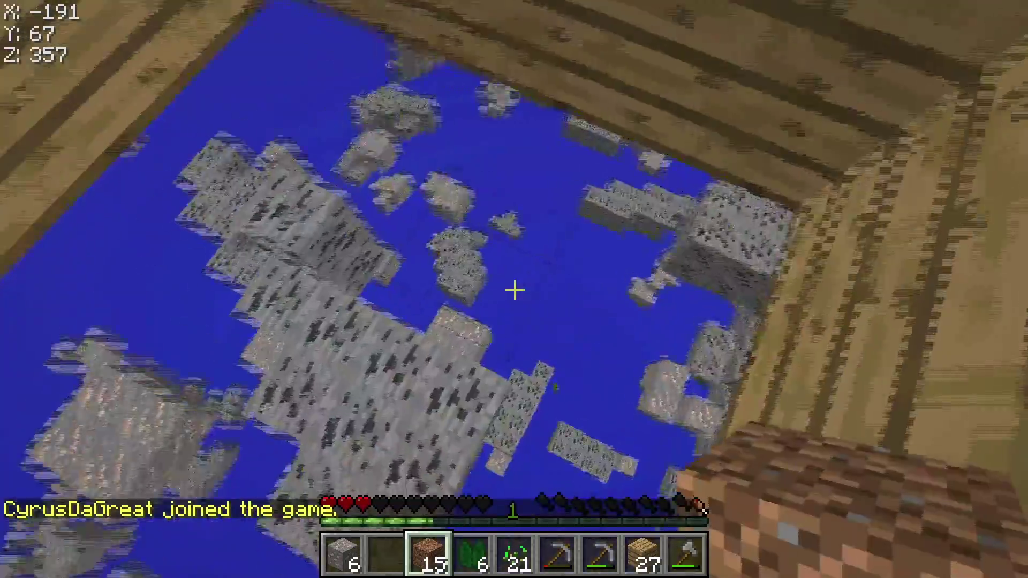
{"action": "key", "text": "w"}
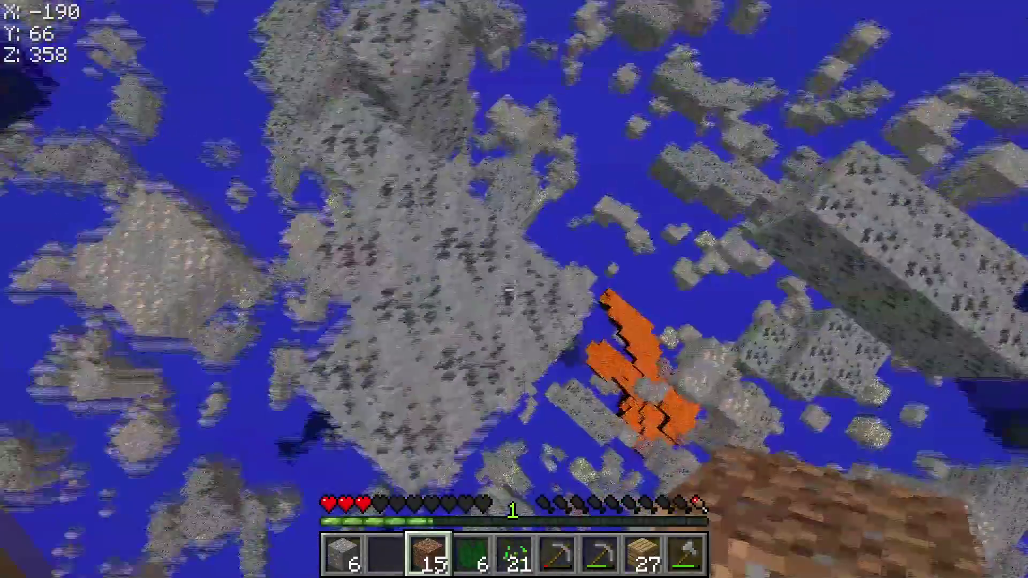